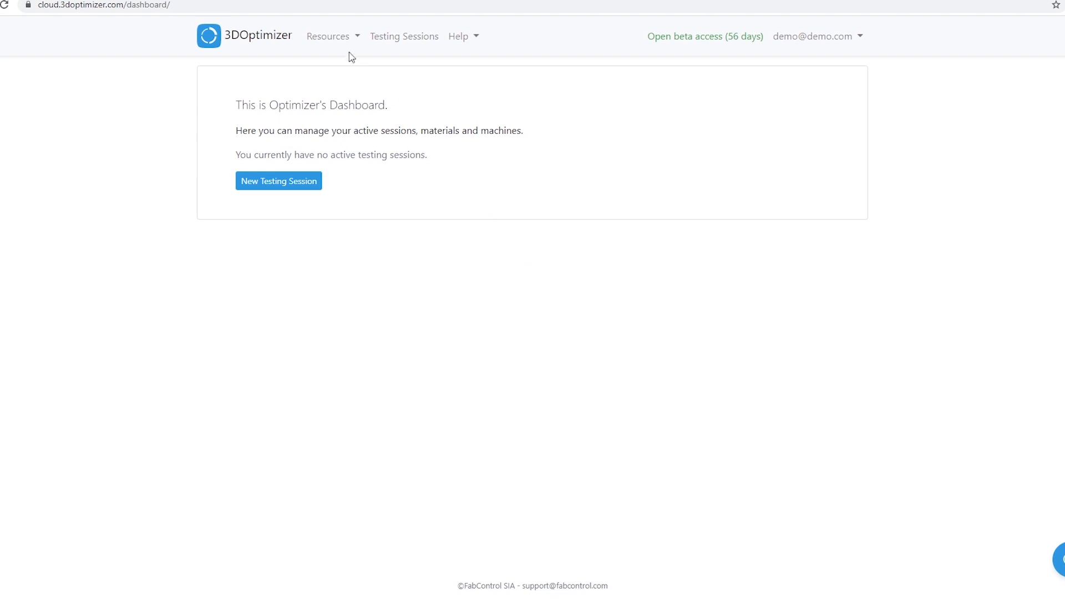
Create a new material named White ABS with a filament diameter of 1.75 mm
click(344, 39)
click(340, 71)
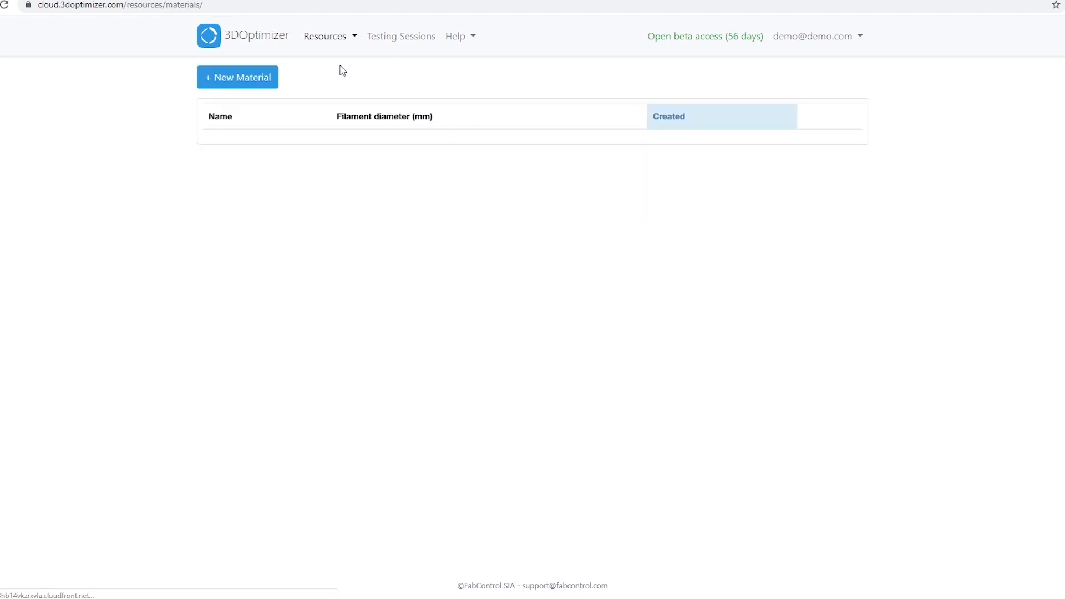
click(266, 81)
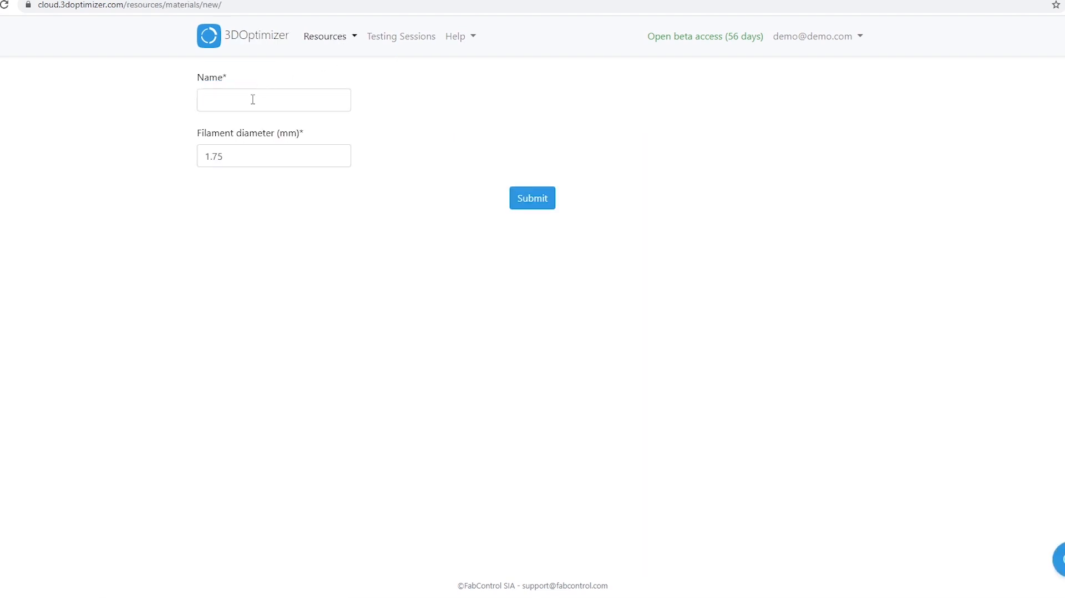
click(252, 100)
text(White ABS)
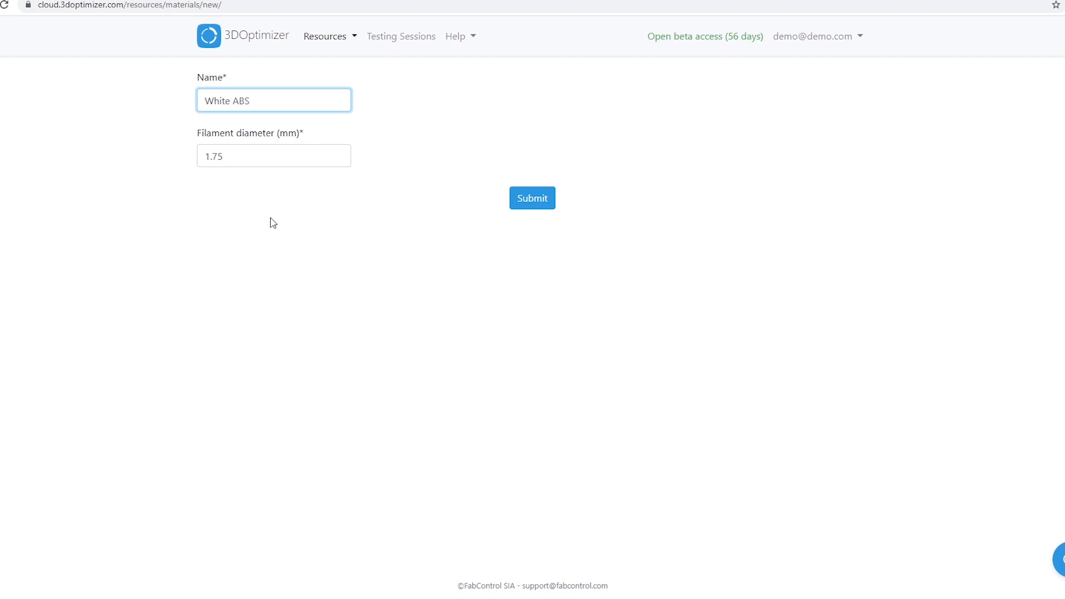
click(259, 160)
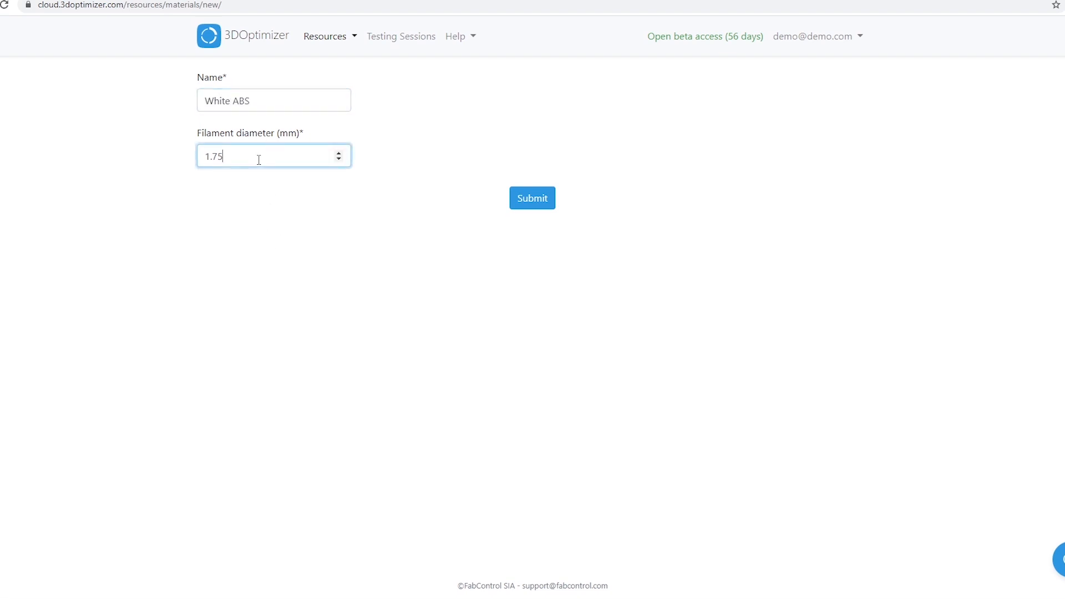
click(537, 201)
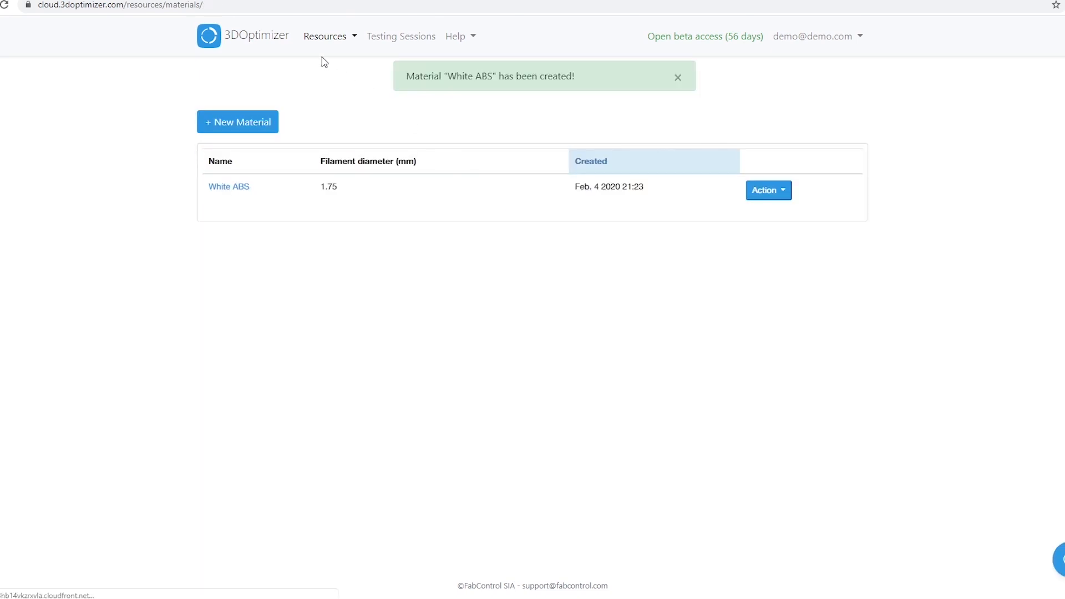
Open the form for creating a new machine
click(327, 37)
click(330, 84)
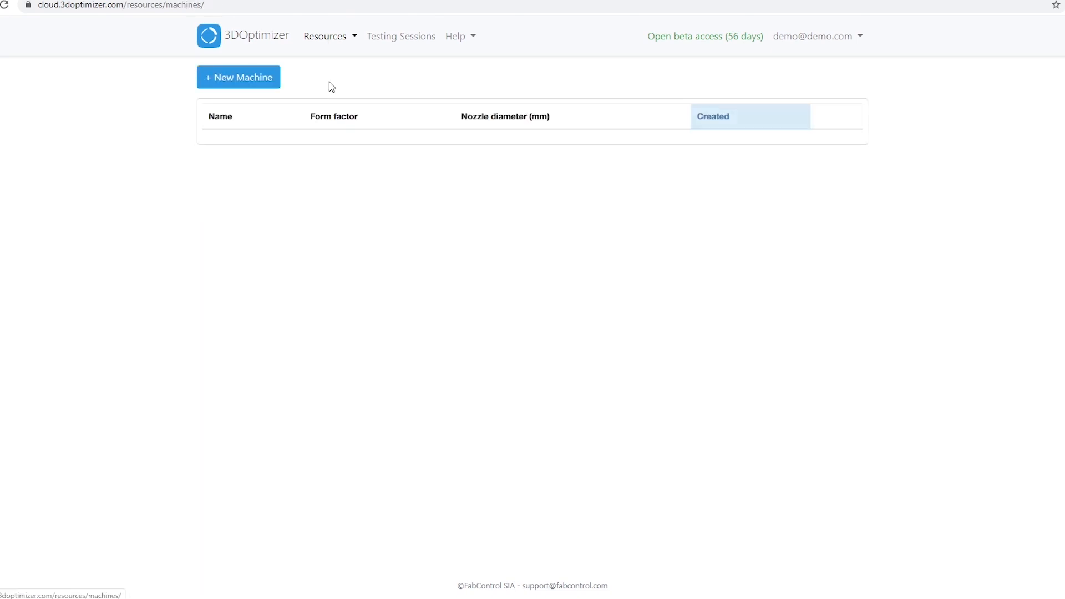
click(256, 81)
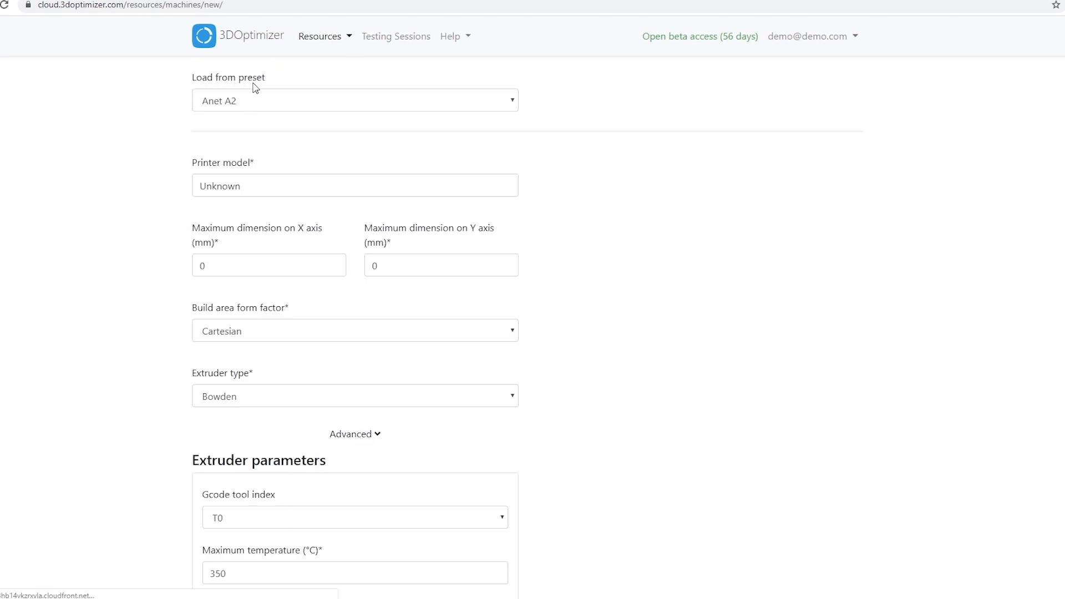
Look through the available printer presets for the new machine without loading one
click(250, 105)
scroll(251, 139, down, 8)
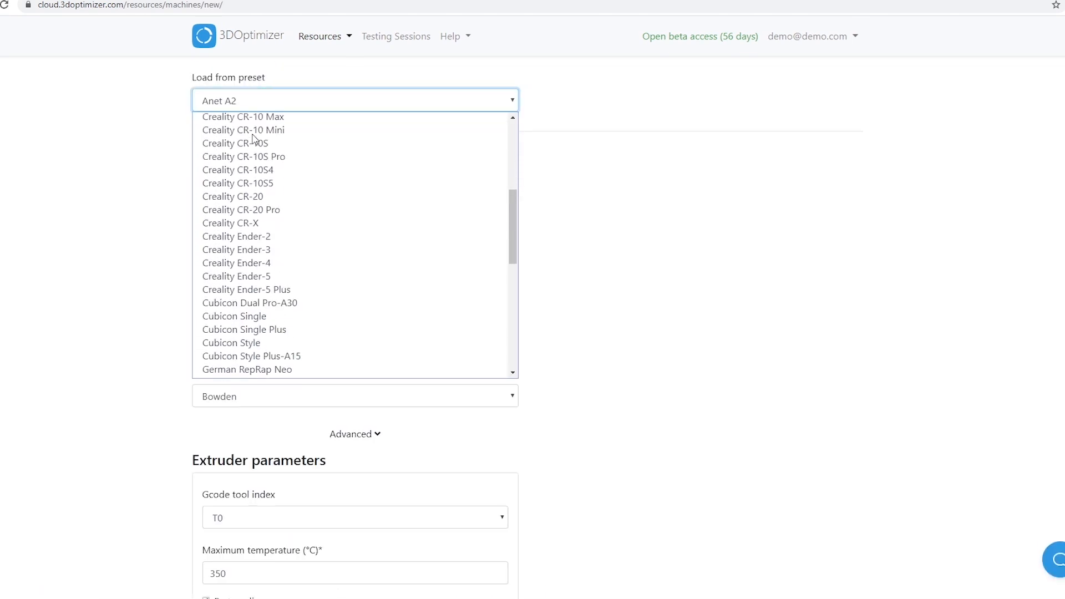
scroll(250, 150, down, 3)
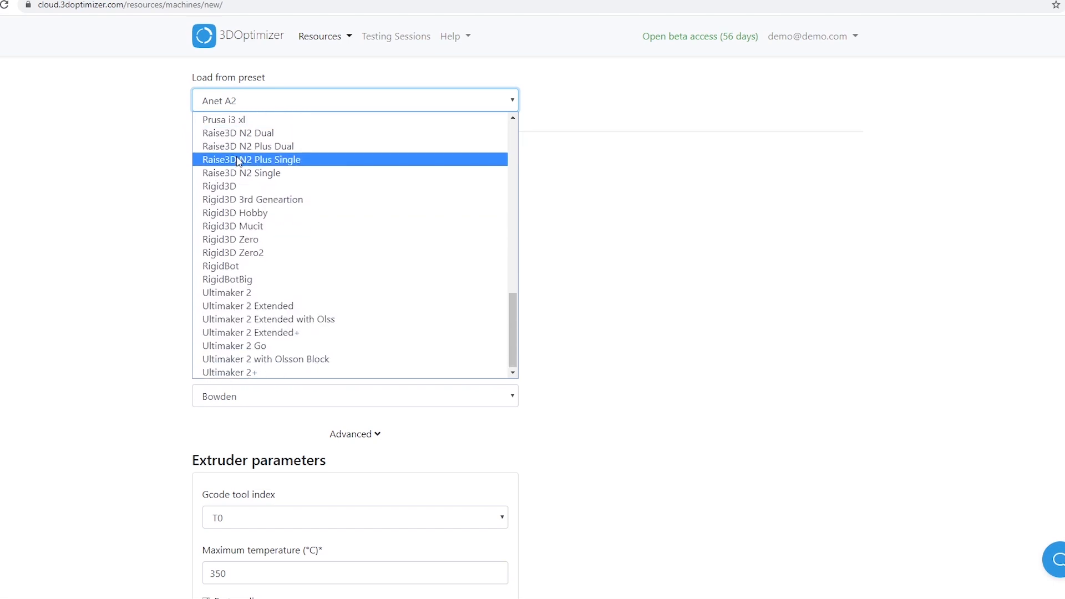
click(169, 174)
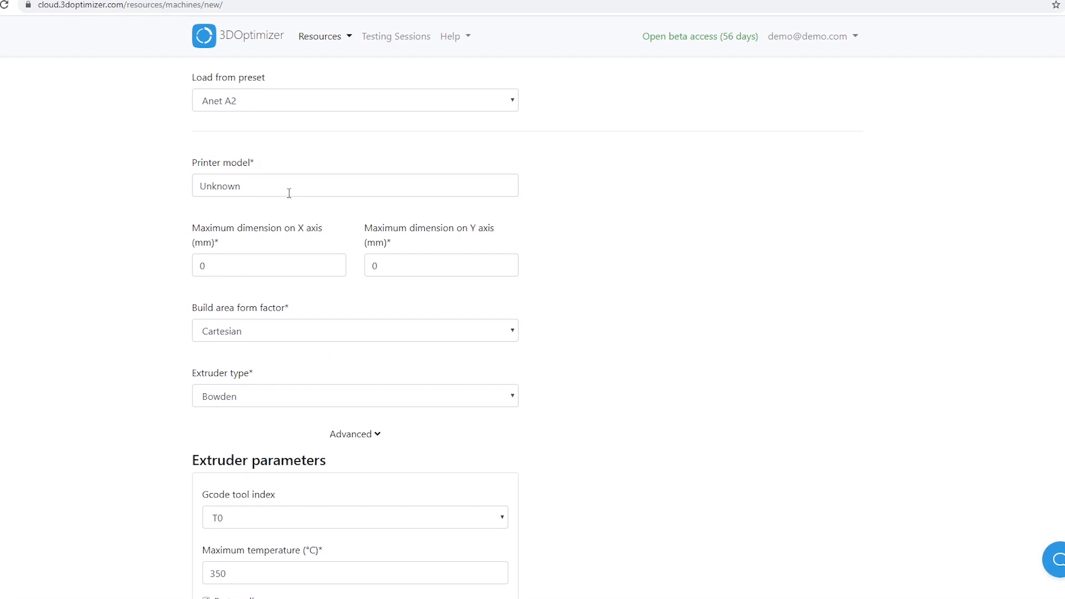
Name the new machine's printer model "My printer"
double_click(265, 191)
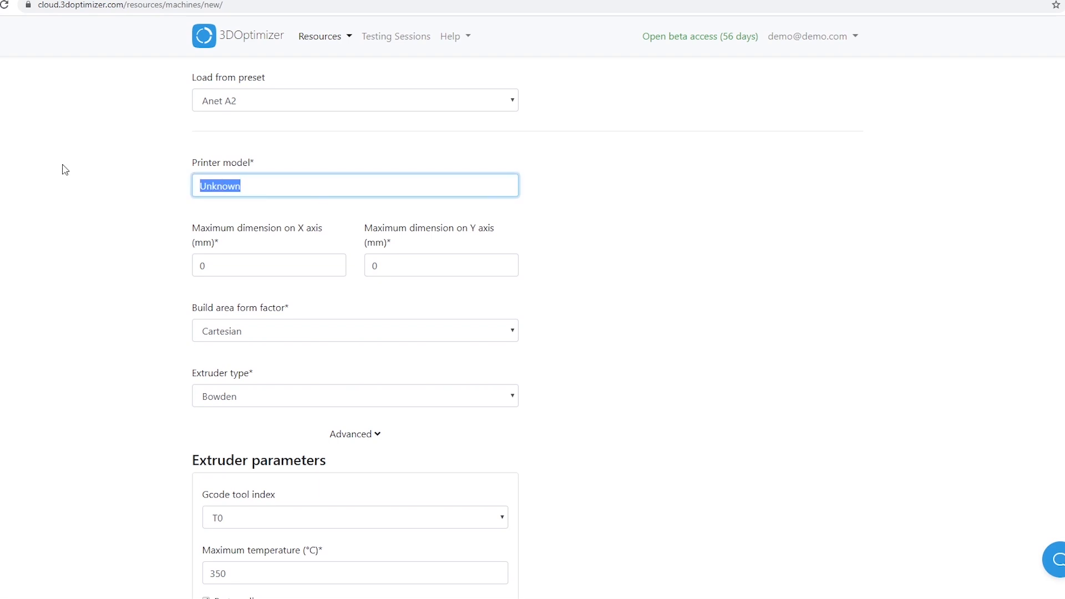
text(My printer)
click(62, 164)
Set the printer's maximum dimensions on both the X and Y axes to 200 mm
drag(223, 266, 190, 271)
text(200)
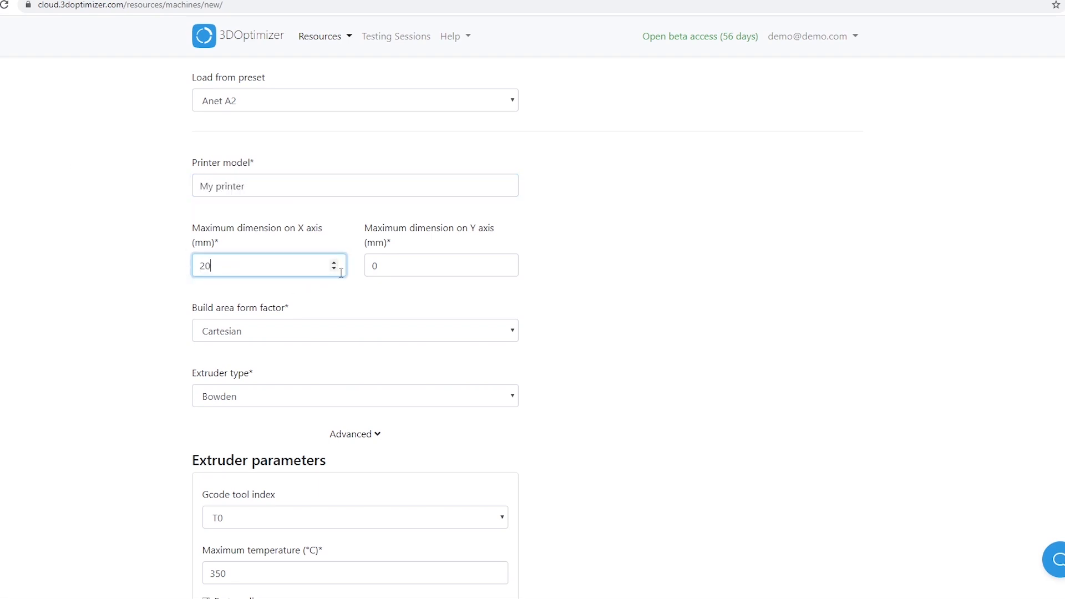
key(Tab)
text(200)
click(132, 270)
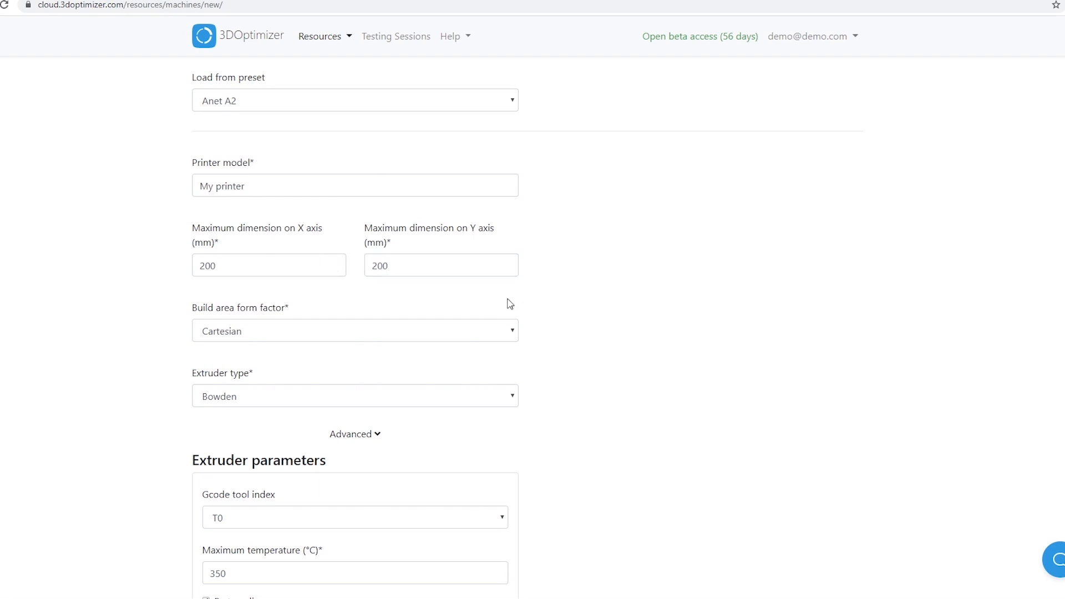
Set the printer's build area form factor to Elliptic
click(490, 331)
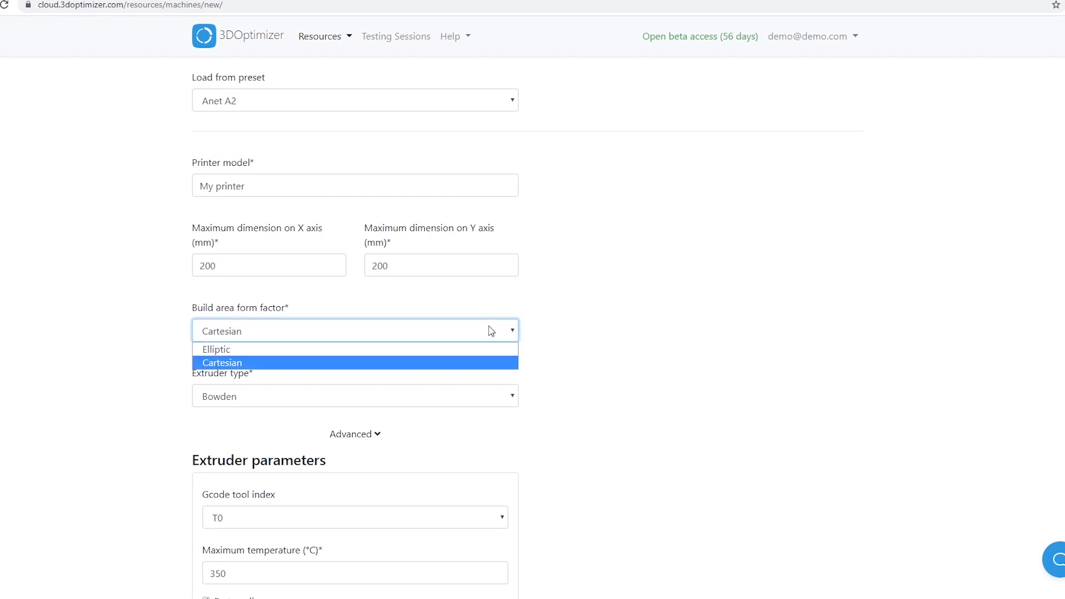
click(435, 349)
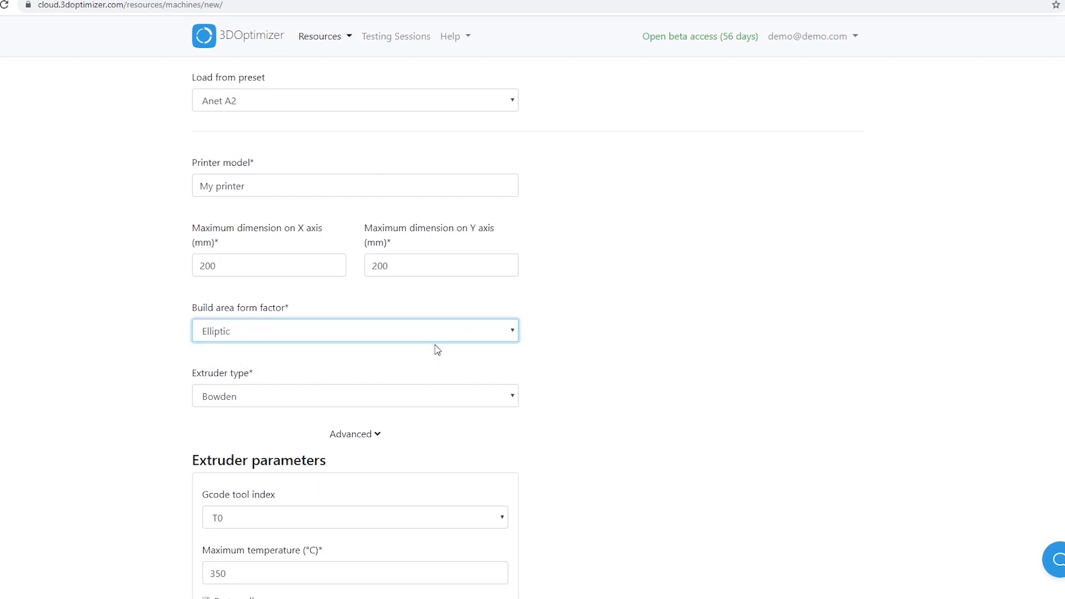
click(581, 359)
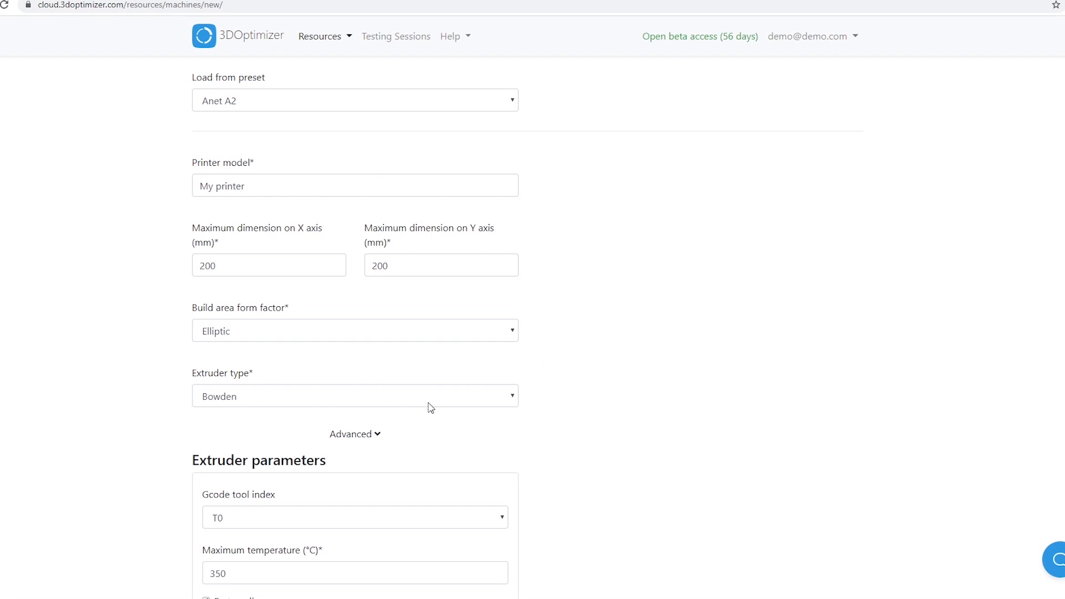
Set the extruder's maximum temperature to 300 °C
scroll(582, 447, down, 2)
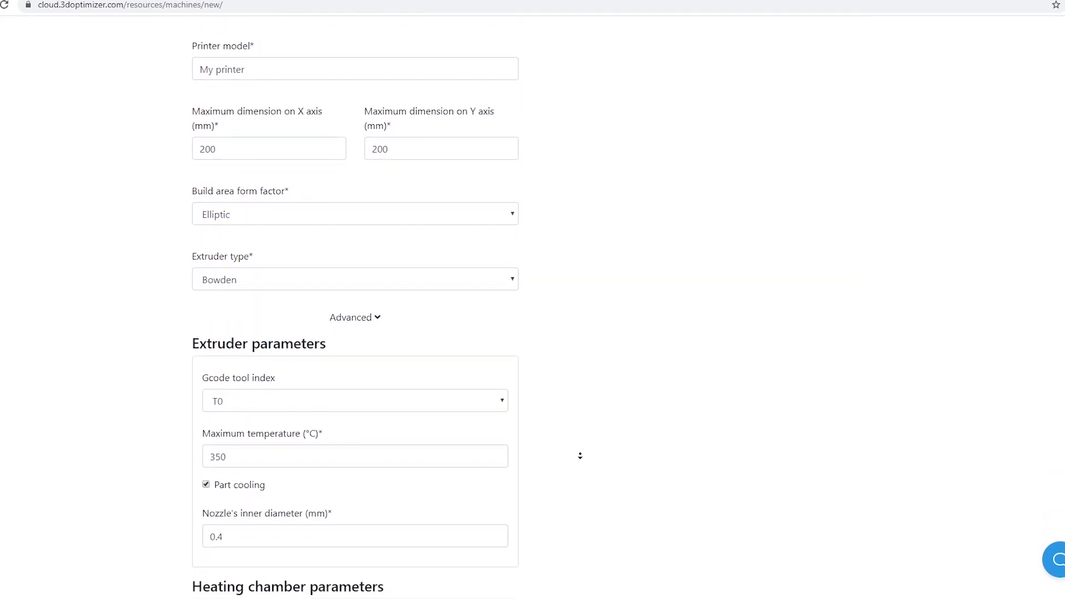
scroll(580, 458, down, 2)
drag(230, 371, 217, 374)
text(00)
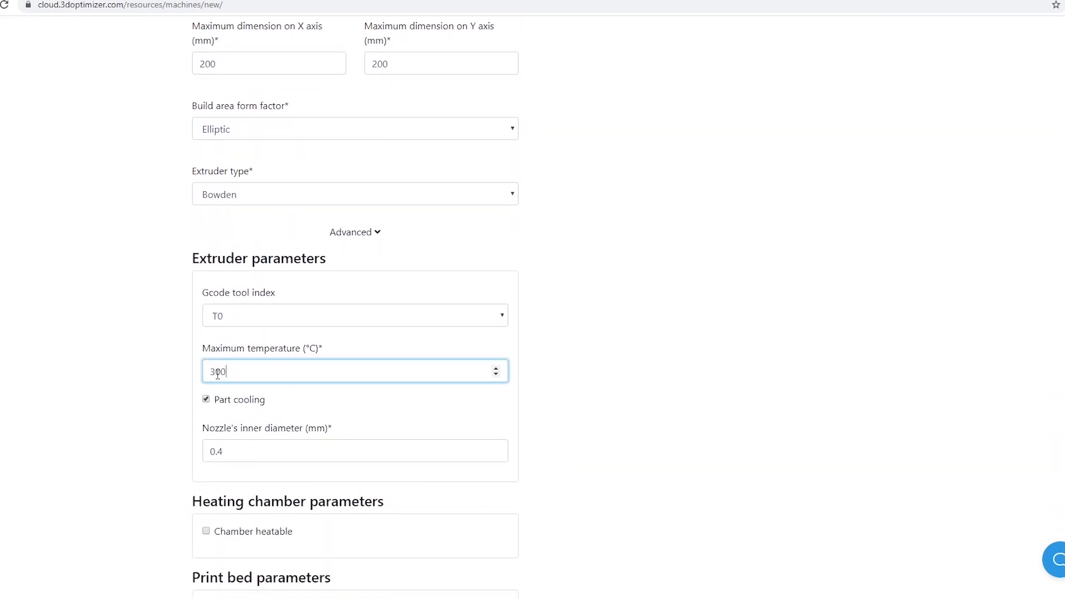
click(140, 381)
Keep the 0.4 mm nozzle diameter and the default chamber and print bed parameters, and submit the new machine
scroll(153, 422, down, 1)
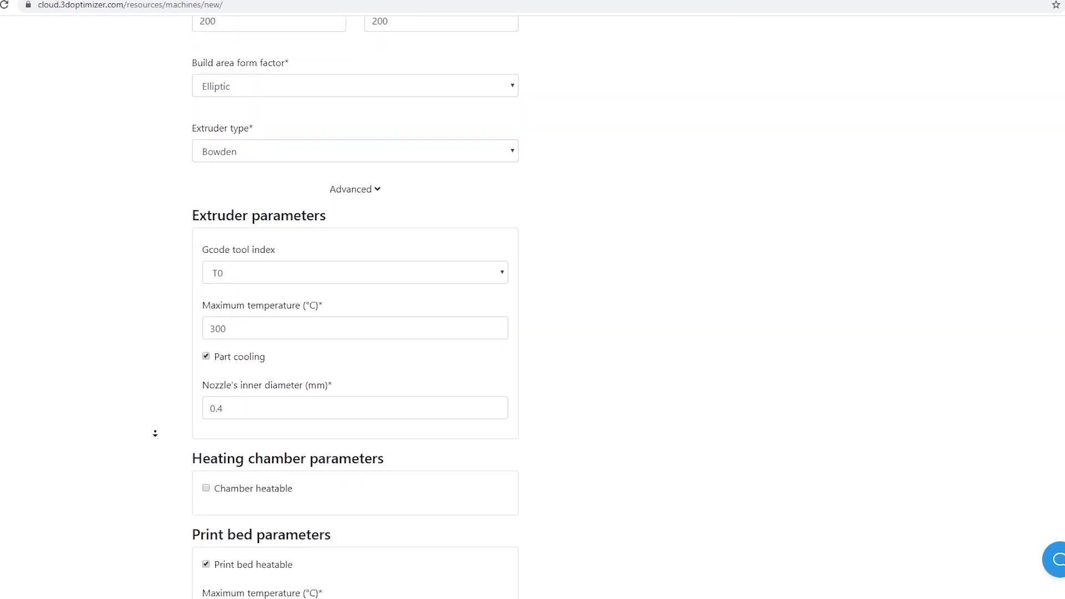
scroll(155, 433, down, 1)
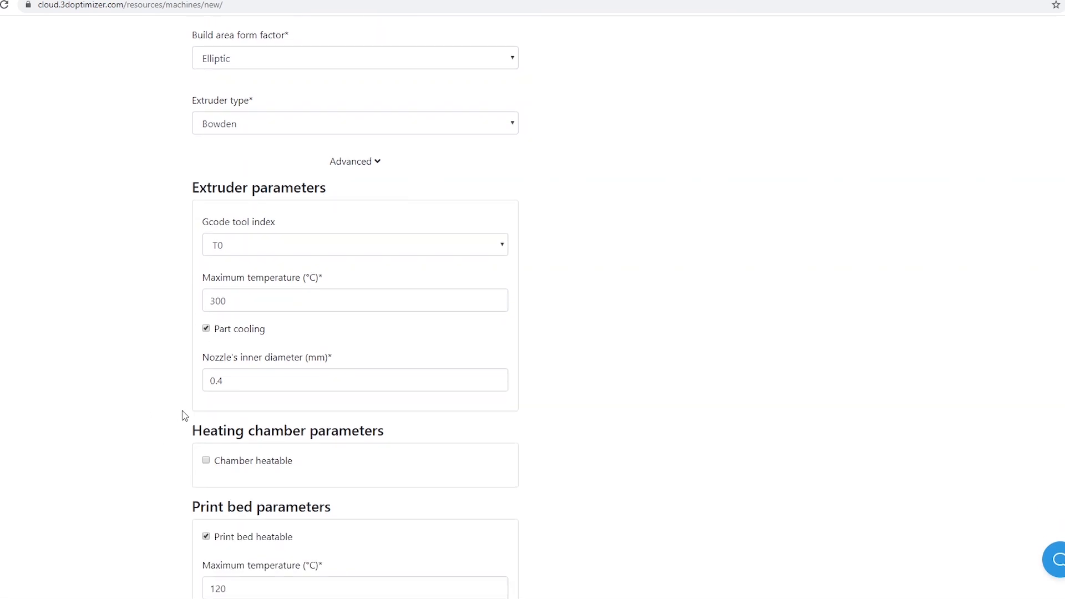
click(225, 380)
drag(223, 380, 219, 380)
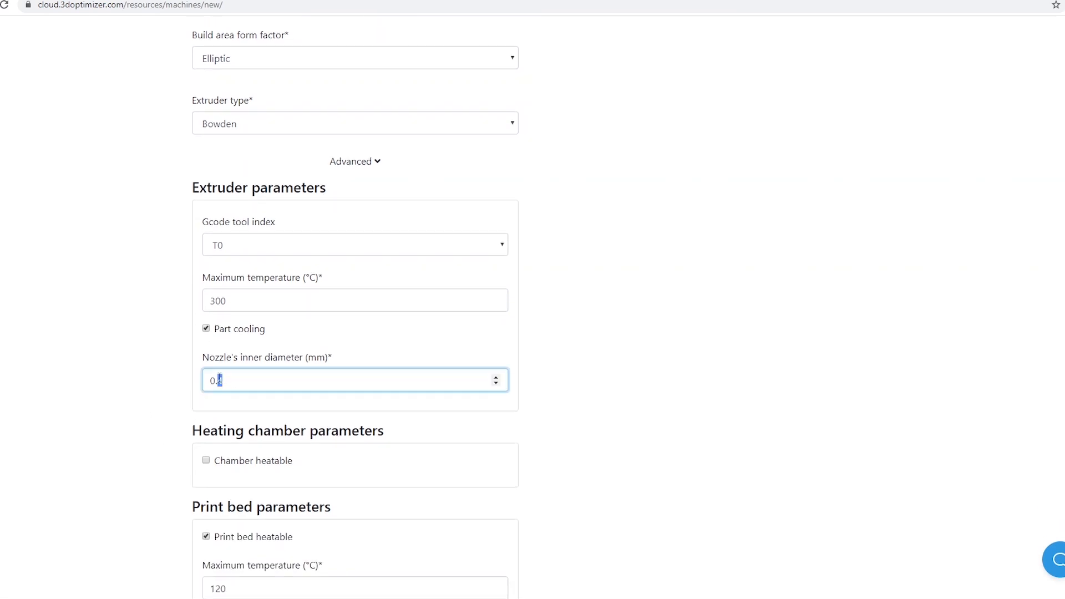
middle_click(147, 408)
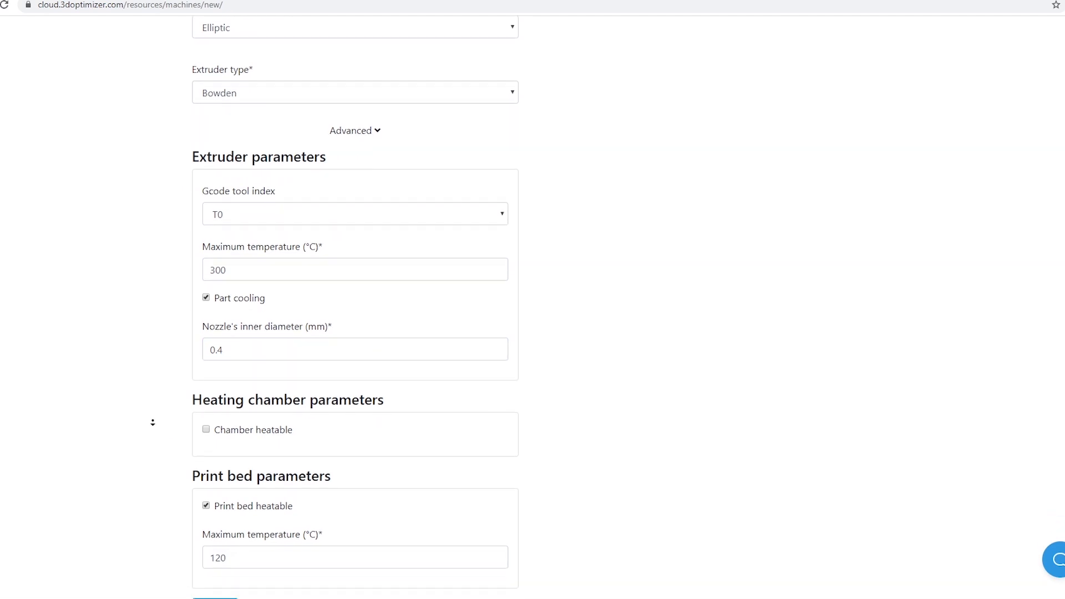
middle_click(153, 422)
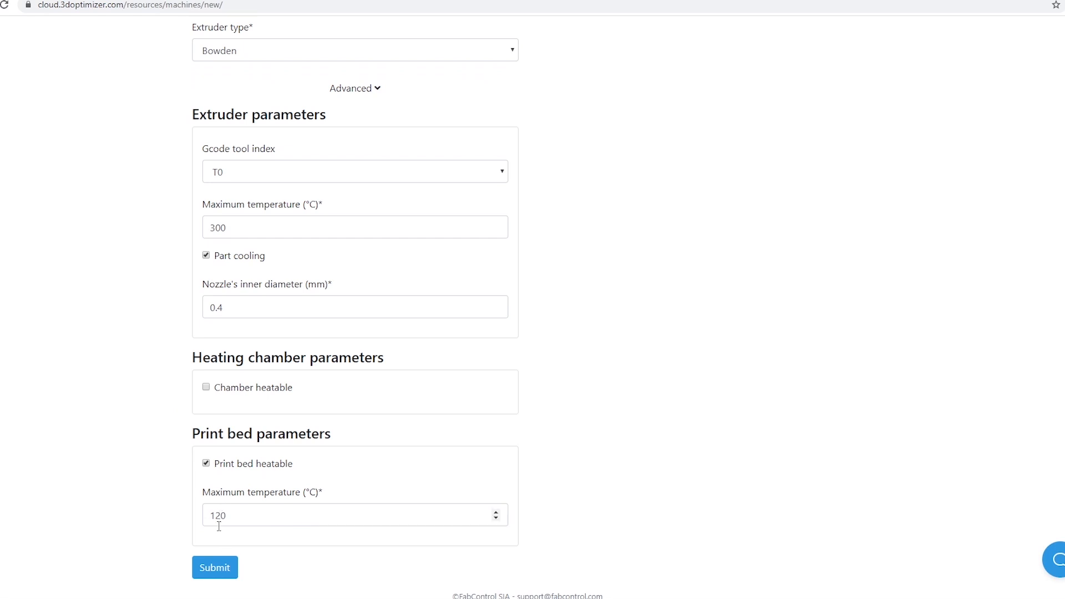
click(224, 565)
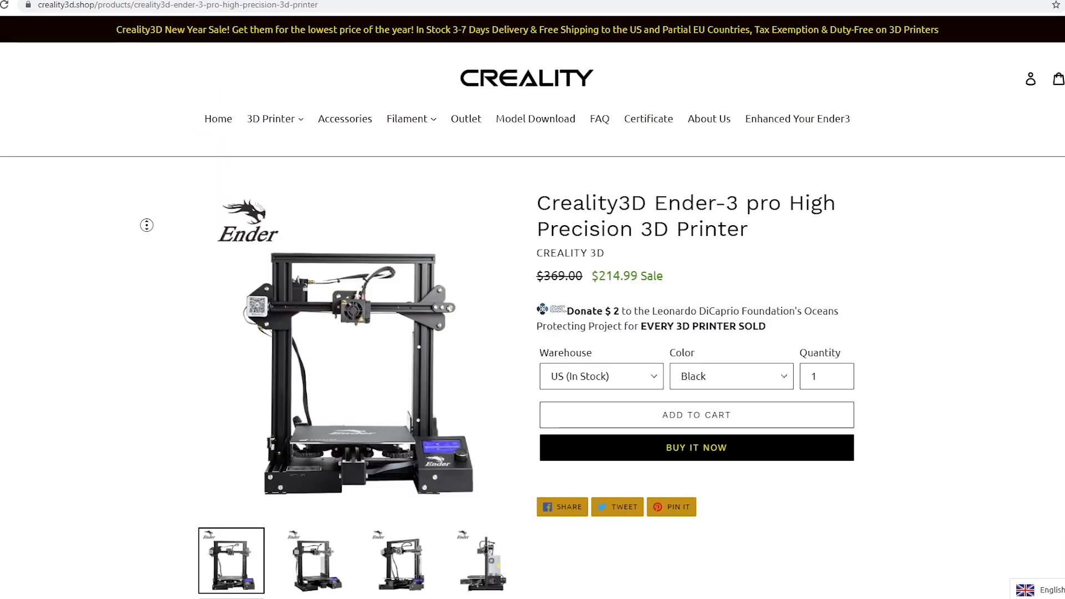
Switch to the Creality3D Ender-3 Pro product page and read its machine parameters, including the printing size
ctrl+scroll(147, 290, up, 1)
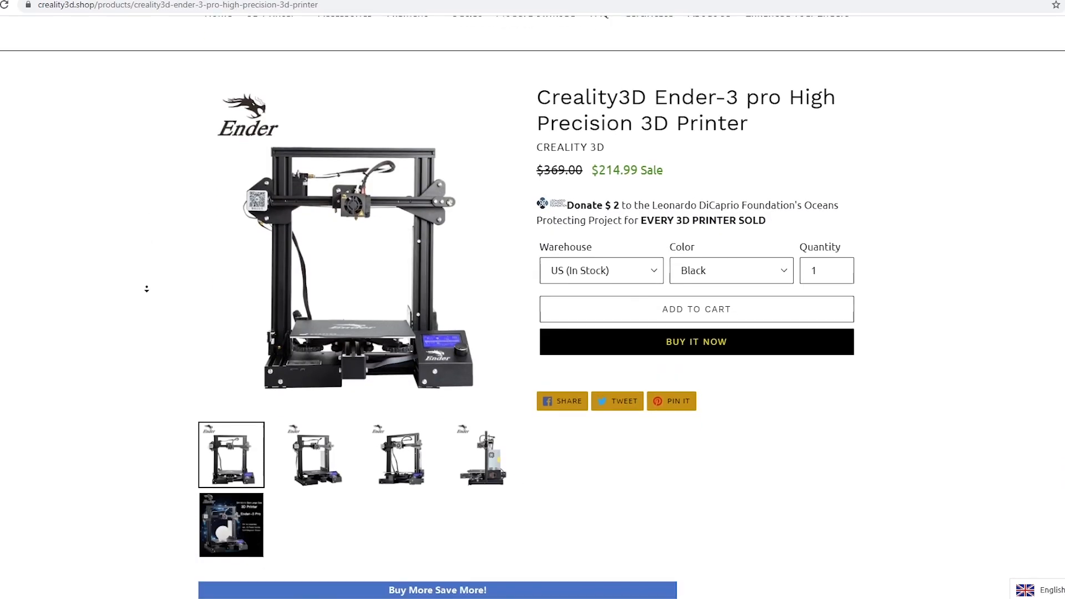
scroll(146, 289, down, 20)
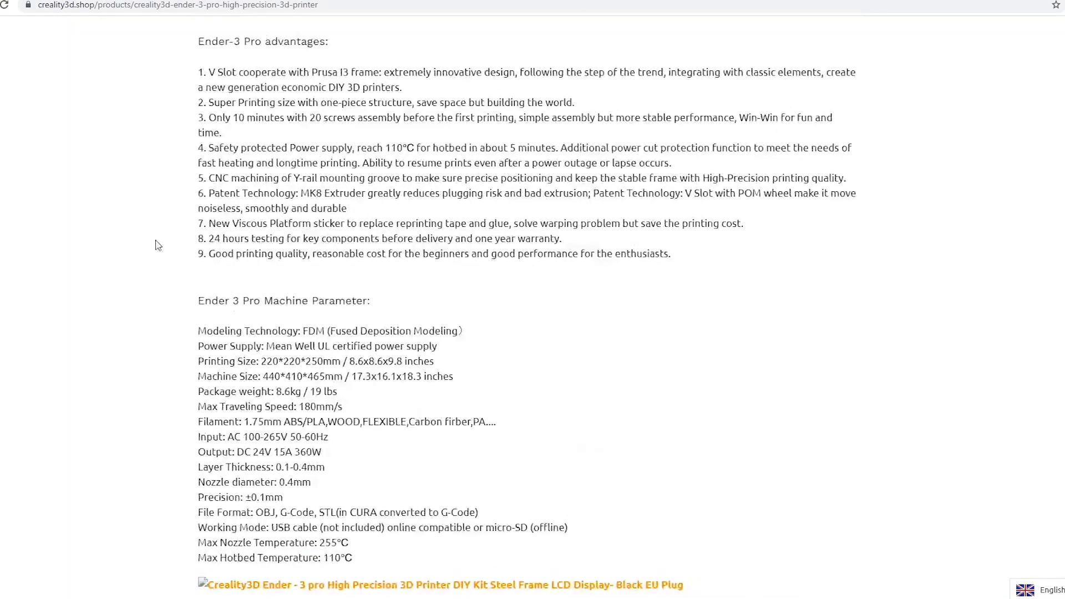
drag(205, 300, 466, 381)
click(439, 404)
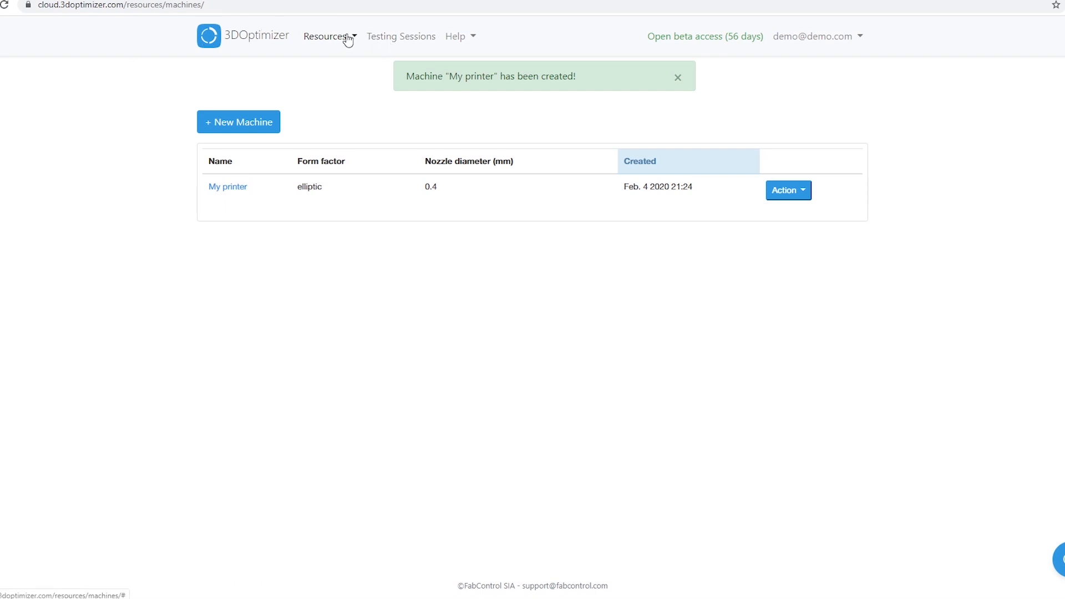
Return to 3DOptimizer and start a new testing session named "Tutorial Session"
click(255, 39)
click(270, 189)
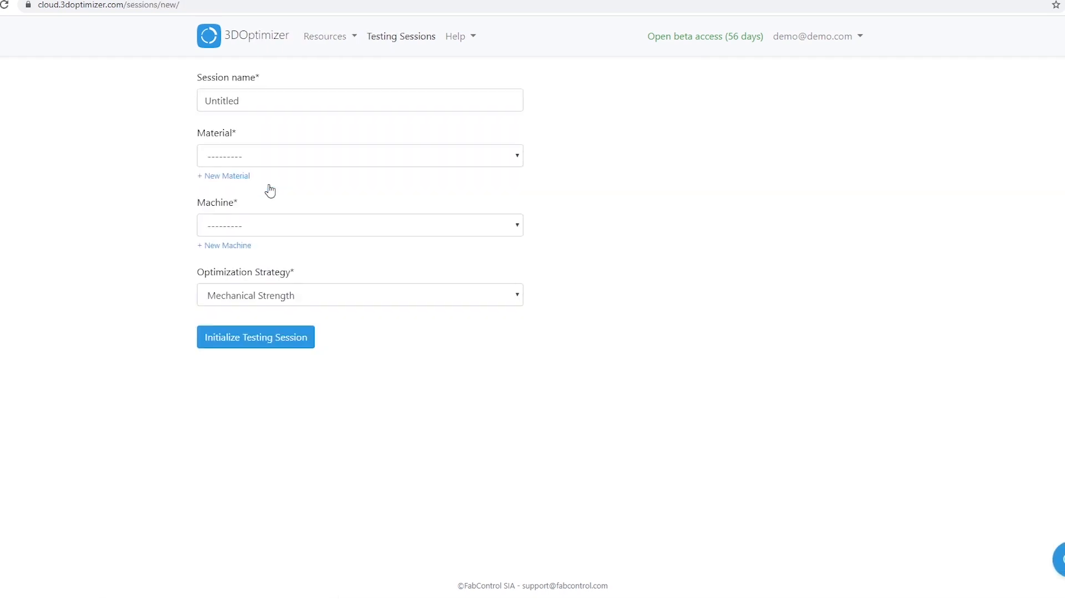
drag(238, 101, 195, 103)
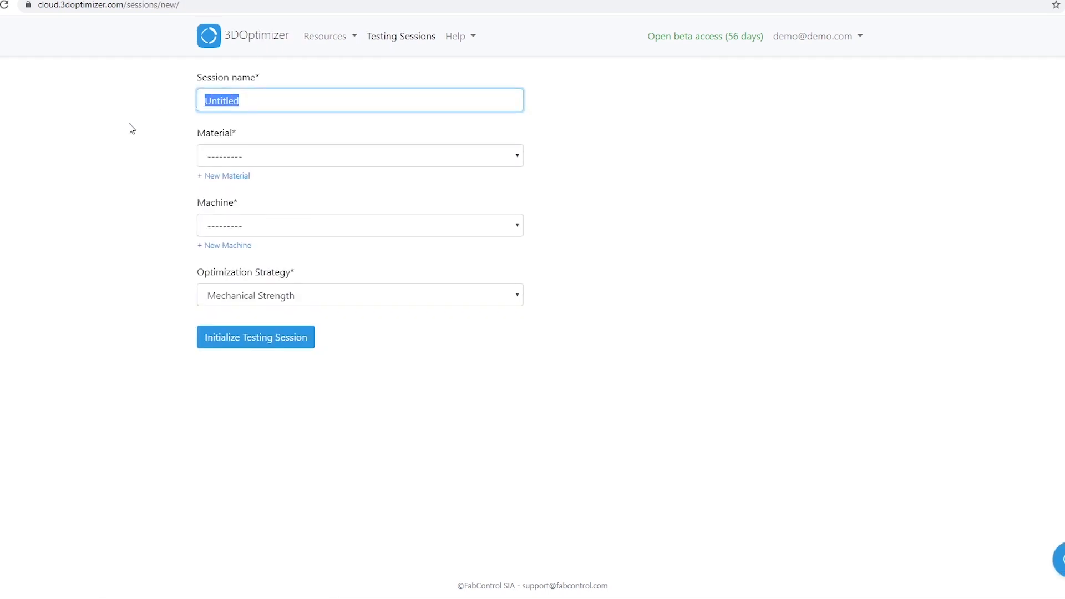
text(Tutorial Session)
Assign the White ABS (1.75 mm) material and the My printer (0.4 mm) machine to the session
click(205, 150)
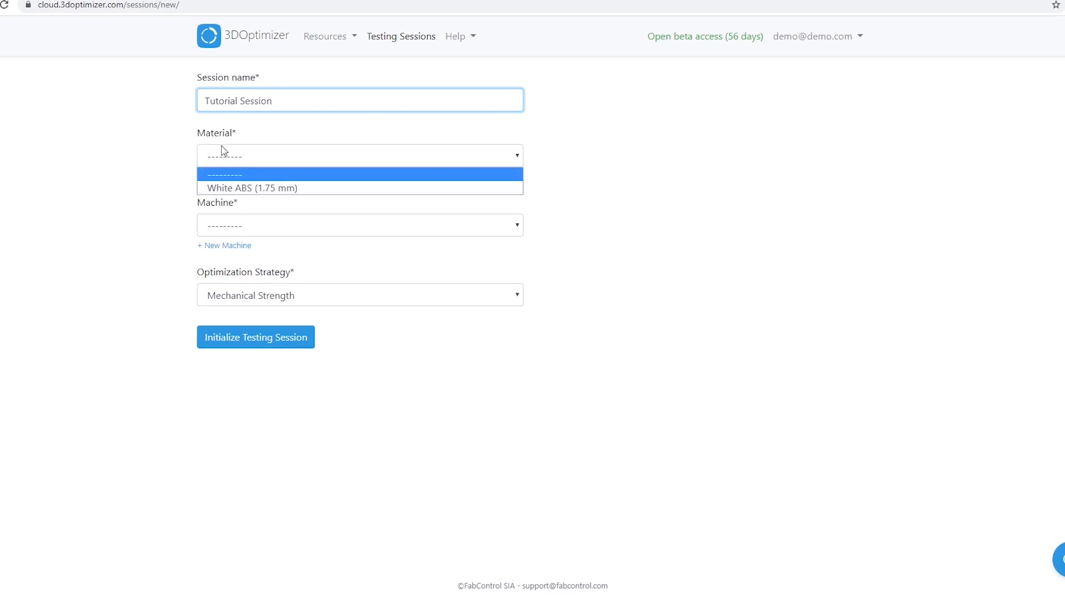
click(231, 183)
click(302, 226)
click(232, 258)
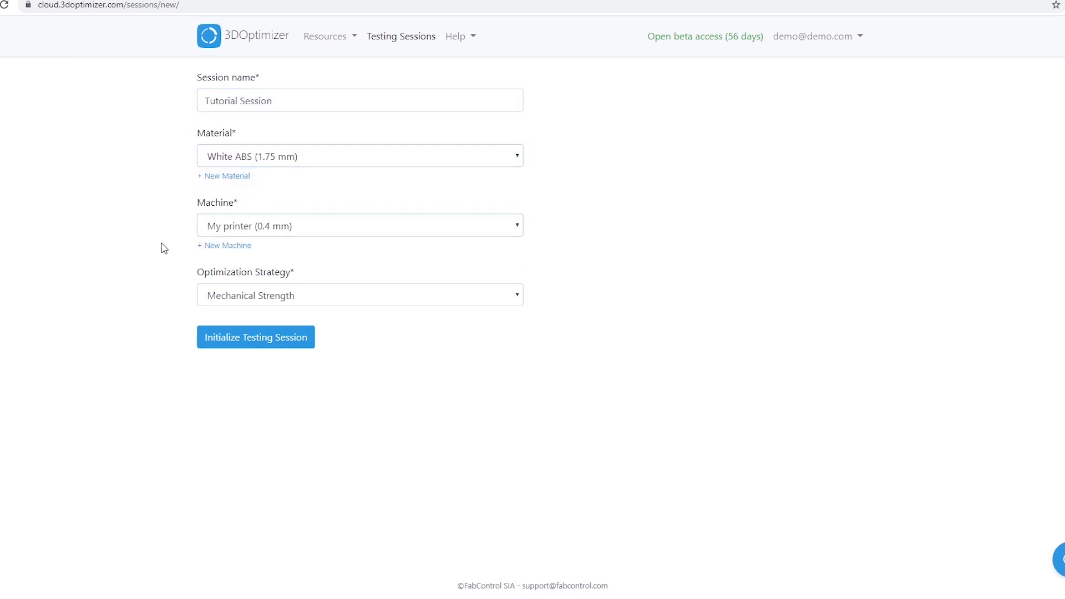
Choose Mechanical Strength as the optimization strategy and initialize the testing session
click(233, 298)
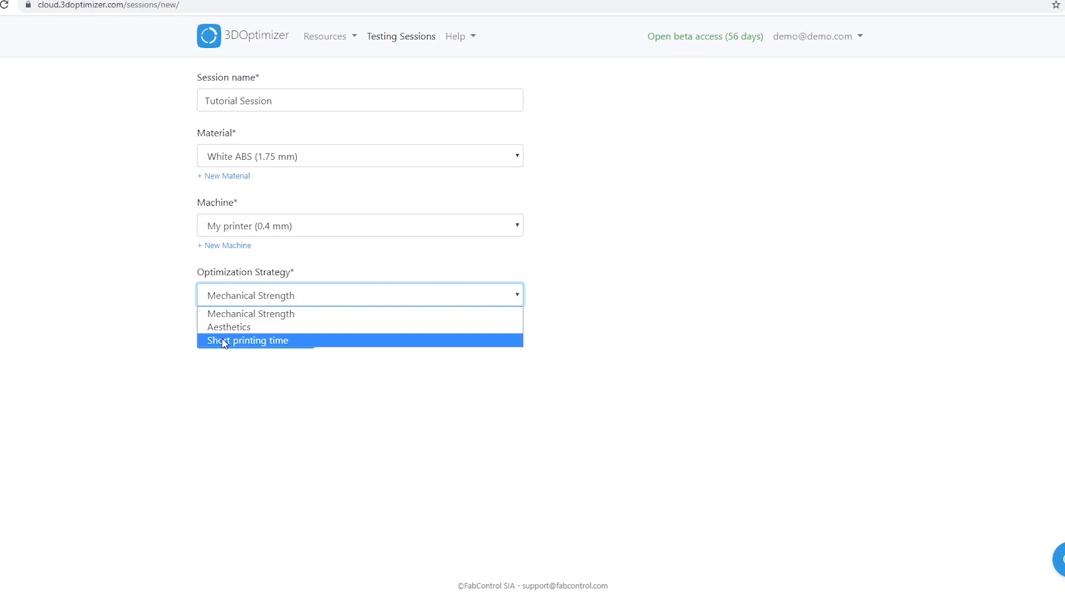
click(221, 315)
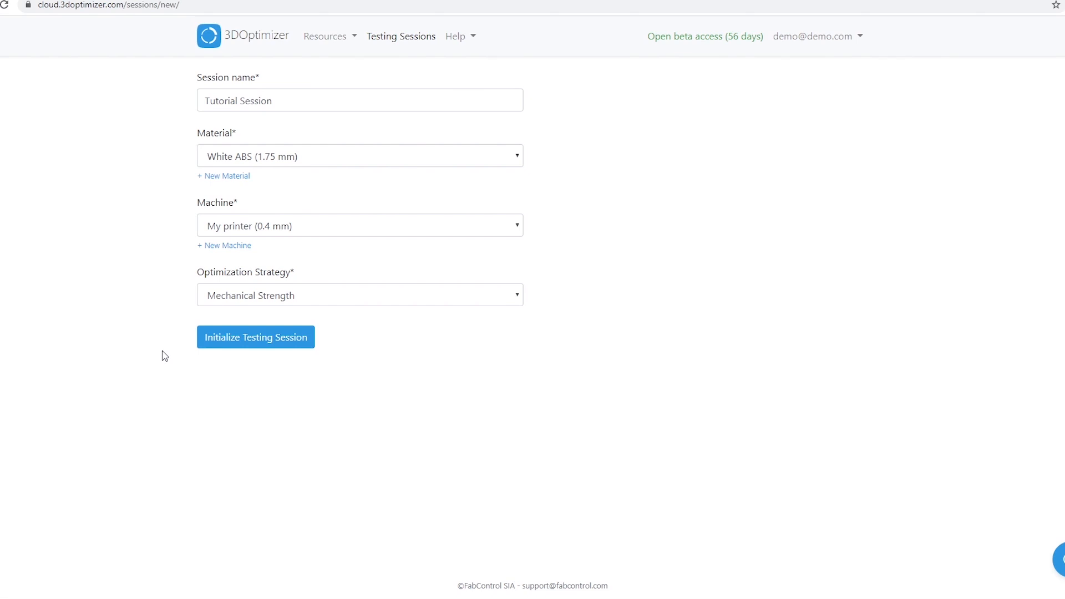
click(222, 345)
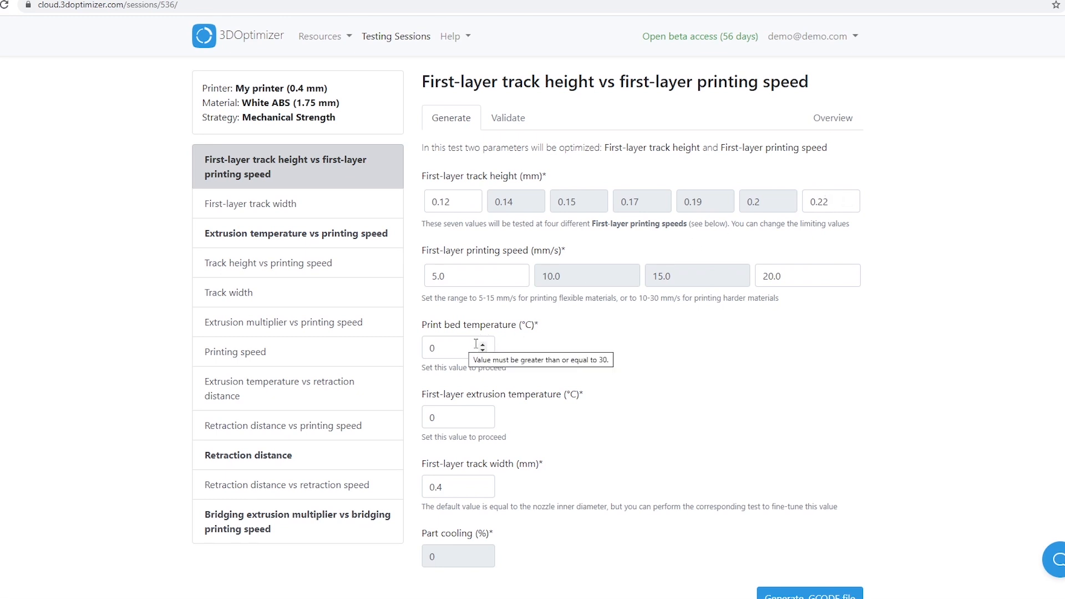
Set the print bed temperature to 90 °C and the first-layer extrusion temperature to 250 °C for the first-layer test
click(456, 412)
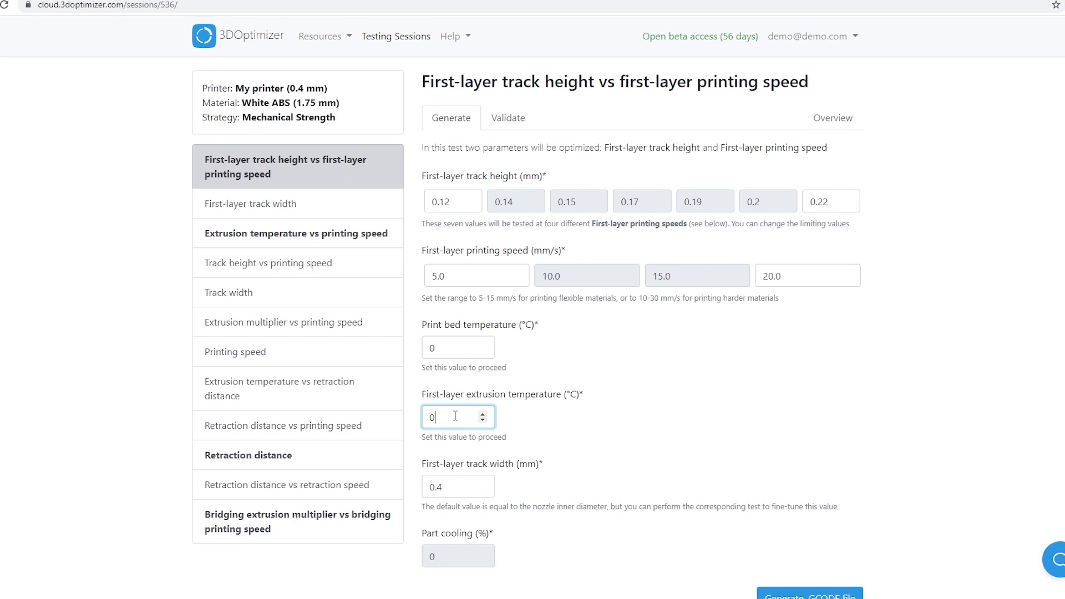
click(456, 351)
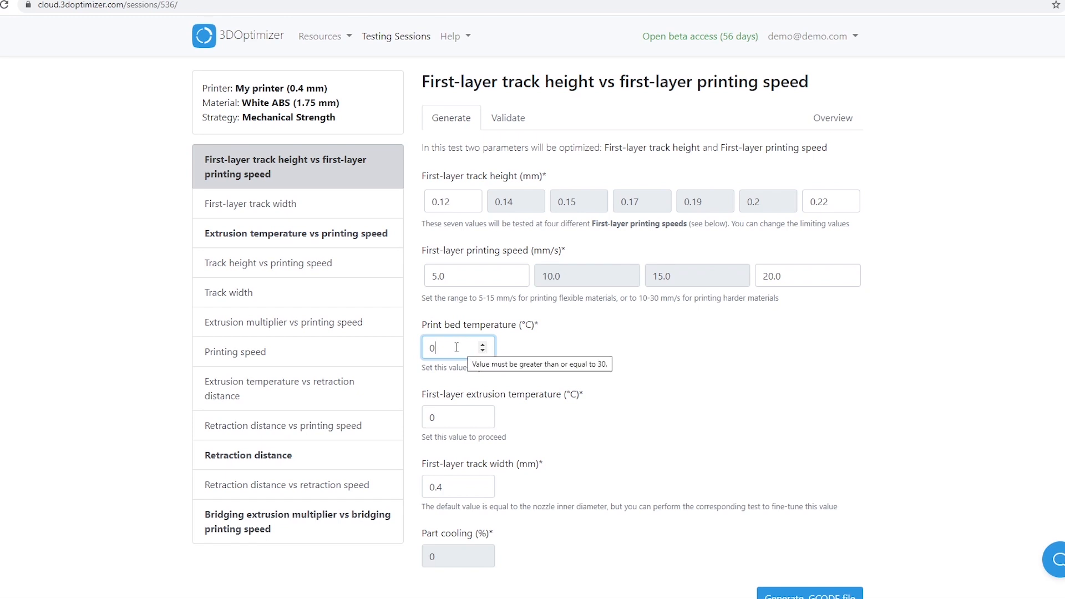
drag(452, 347, 421, 352)
text(90)
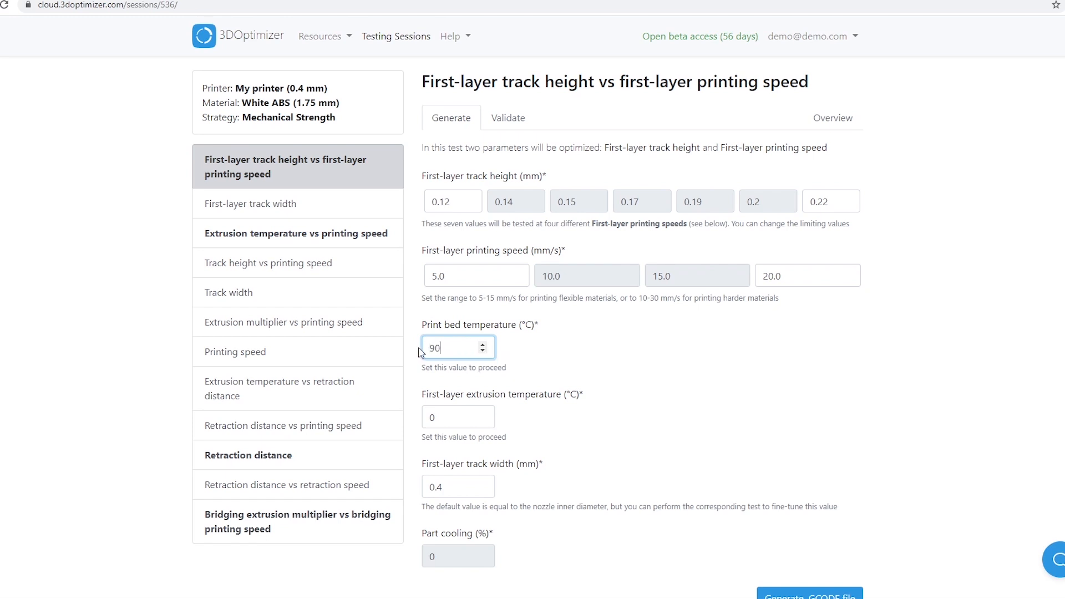
click(512, 377)
drag(456, 418, 413, 417)
text(250)
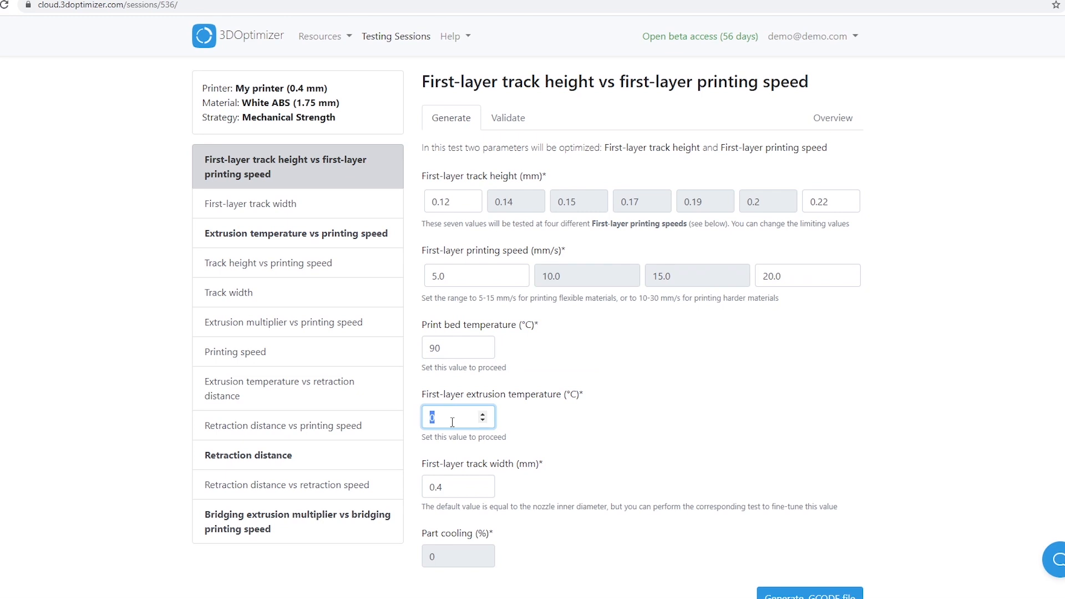
click(542, 428)
scroll(579, 421, down, 1)
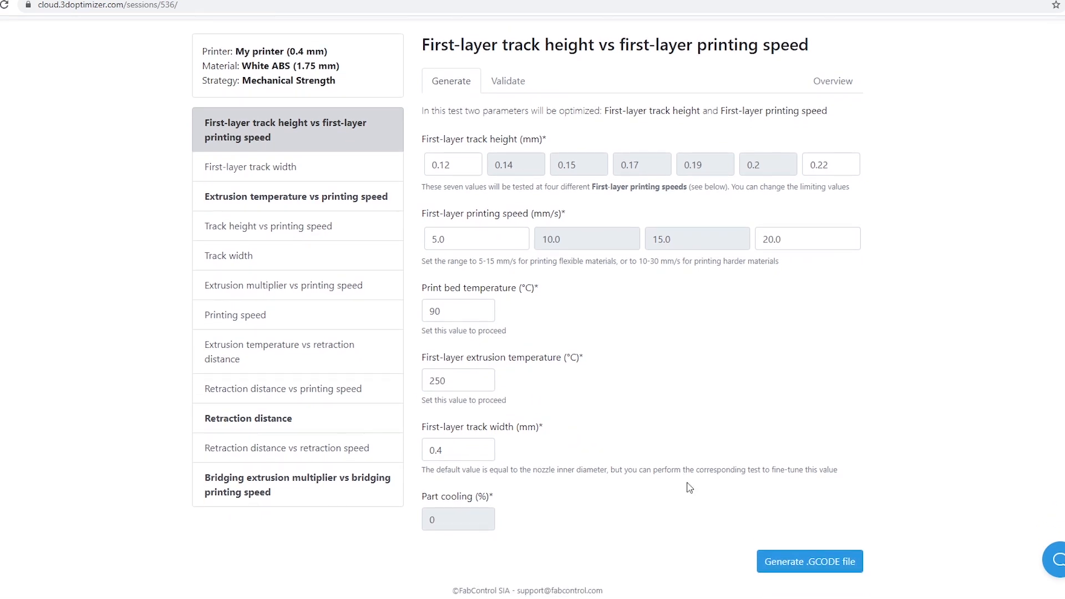
Generate the first-layer test's GCODE file and submit 0.14 mm track height at 10 mm/s as the best combination
click(789, 561)
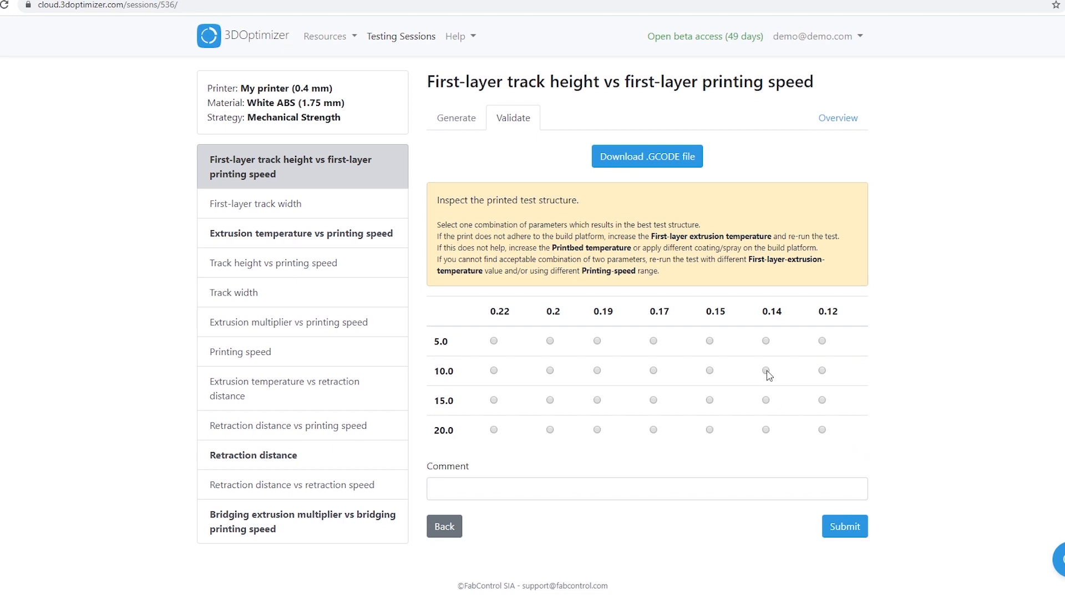
click(839, 535)
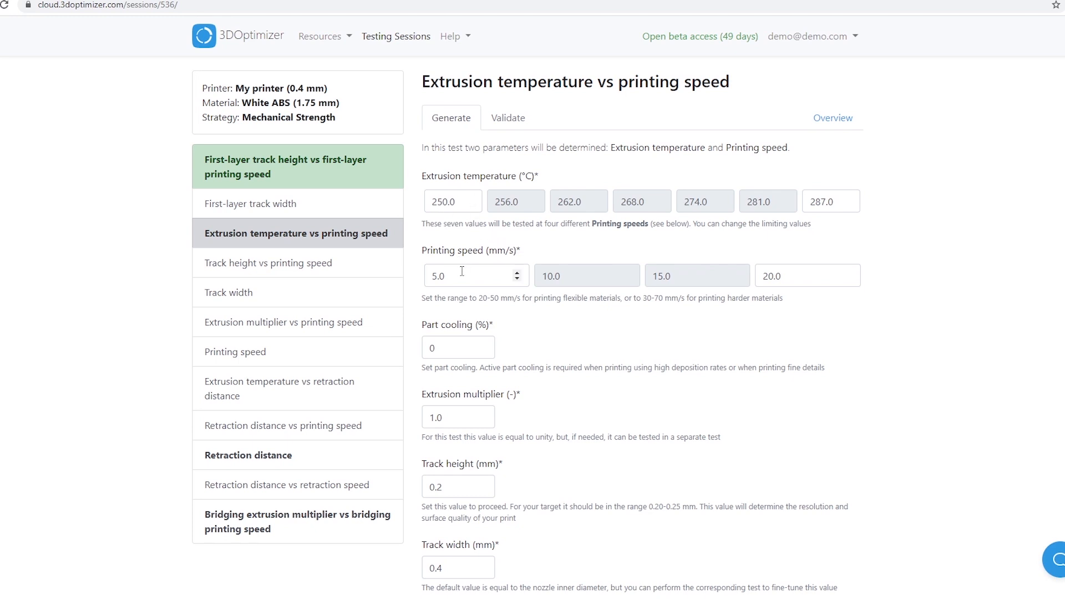
Set the printing speed range of the extrusion temperature test to 30–70 mm/s
drag(462, 271, 426, 276)
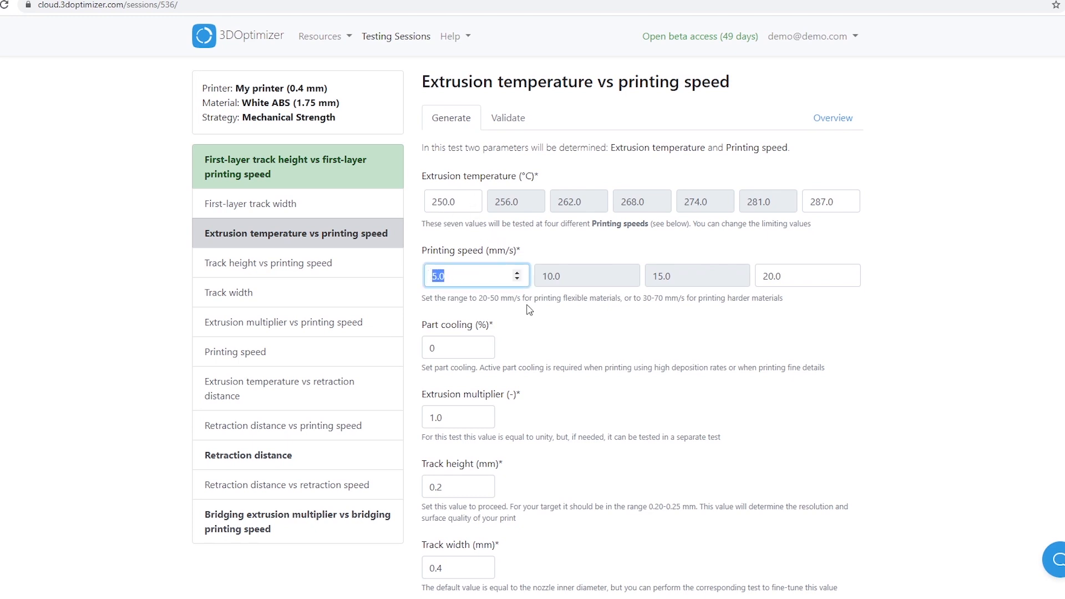
text(30)
key(Tab)
text(70)
click(684, 318)
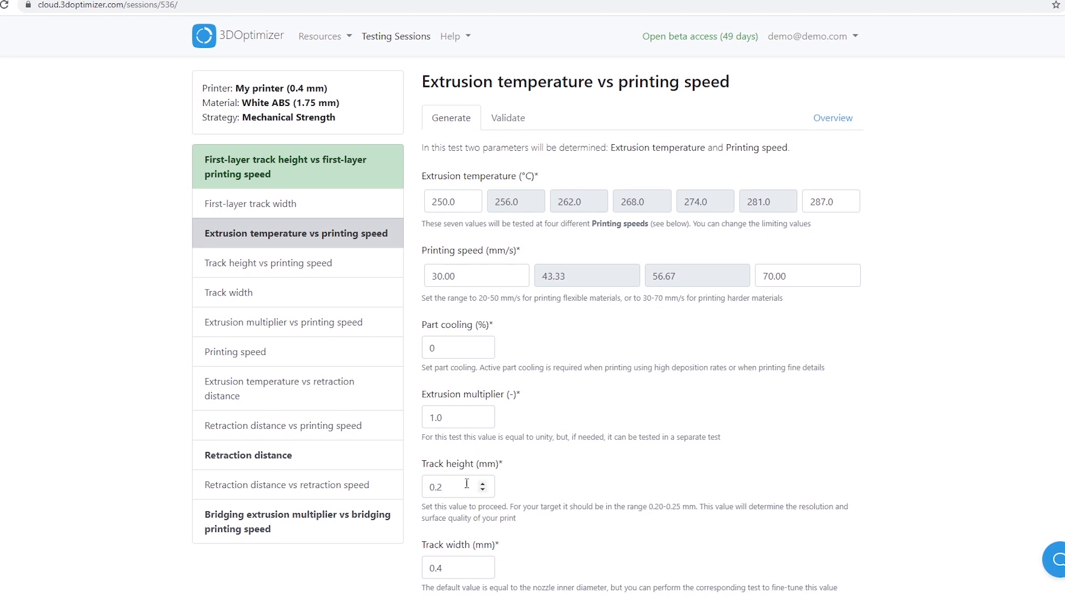
Set the track height of the extrusion temperature vs printing speed test to 0.15 mm and review the remaining parameters
click(442, 486)
key(BackSpace)
text(15)
click(555, 486)
scroll(557, 462, down, 1)
scroll(557, 461, down, 2)
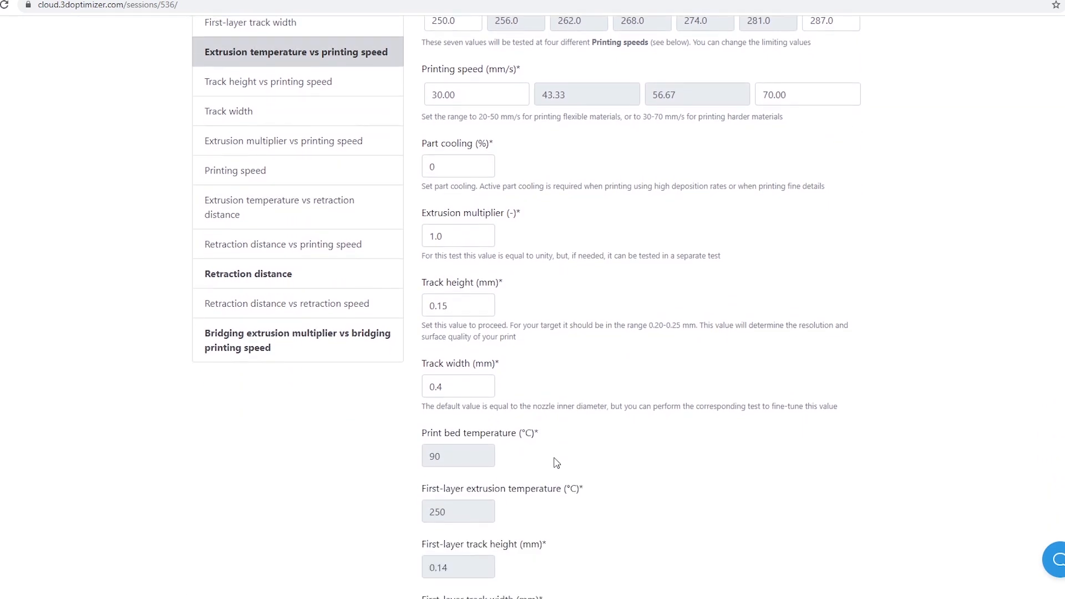
scroll(557, 463, down, 2)
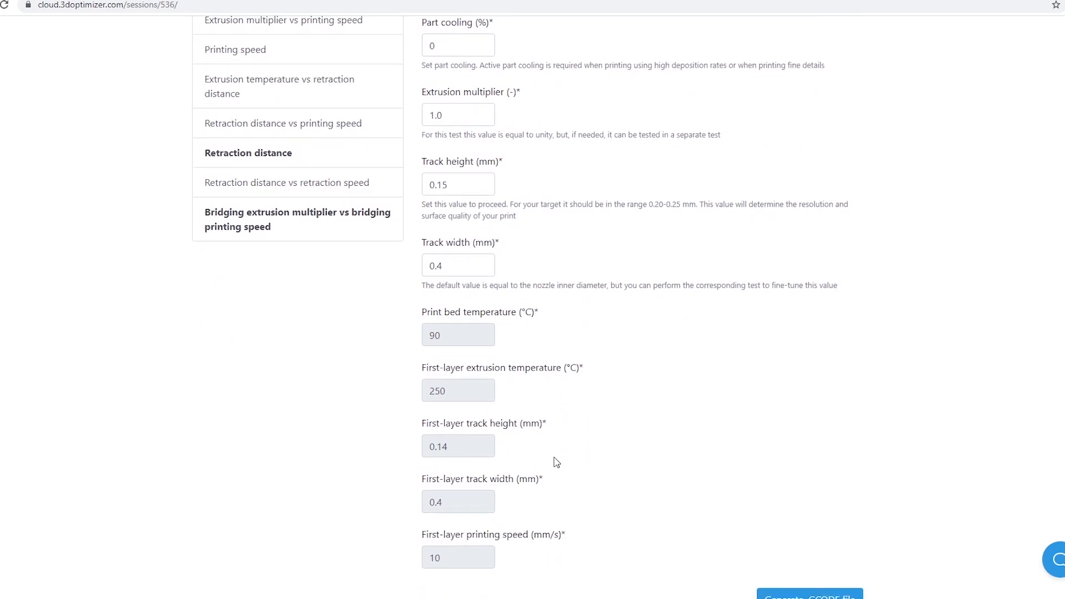
scroll(557, 462, up, 2)
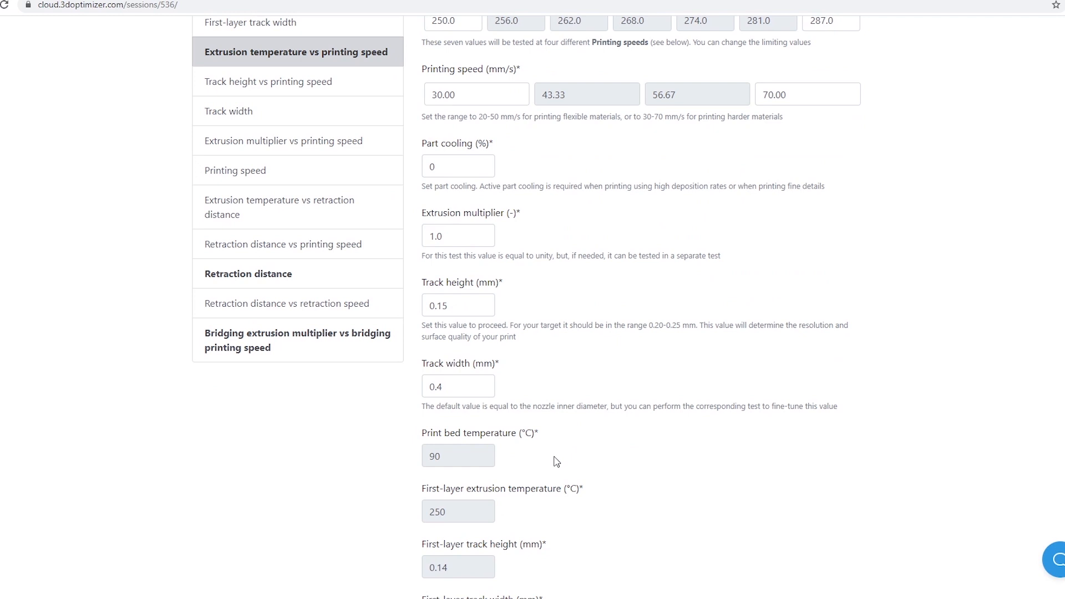
scroll(885, 561, down, 3)
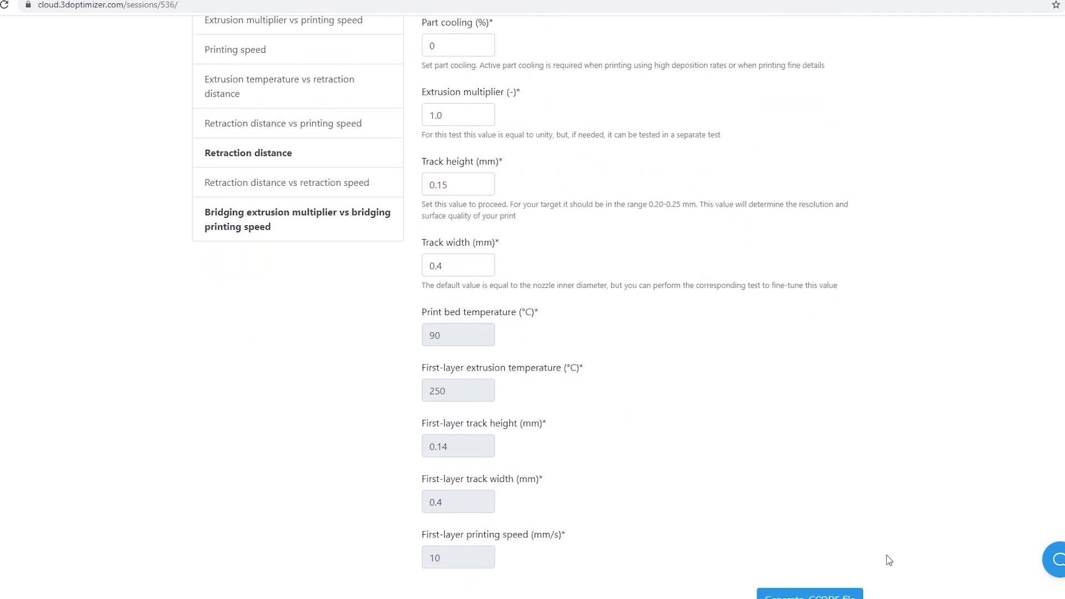
Generate the extrusion temperature test's GCODE file and submit 275 °C at 30 mm/s as the best combination
click(837, 558)
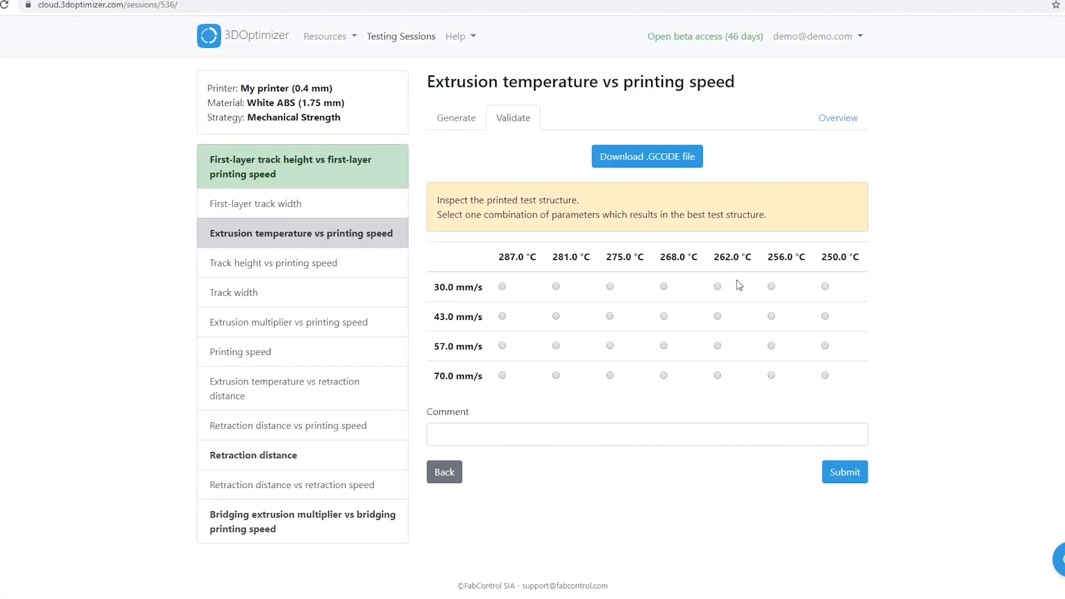
click(610, 286)
click(838, 472)
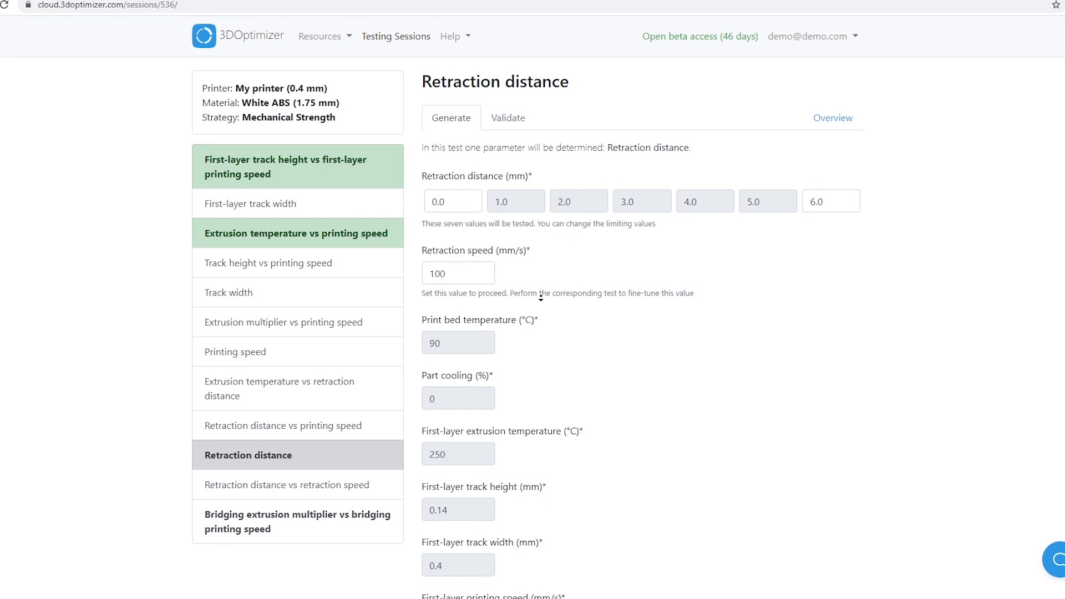
Generate the retraction distance test's GCODE file with the default settings and submit 3.0 mm as the best retraction distance
scroll(542, 290, down, 5)
scroll(630, 391, down, 3)
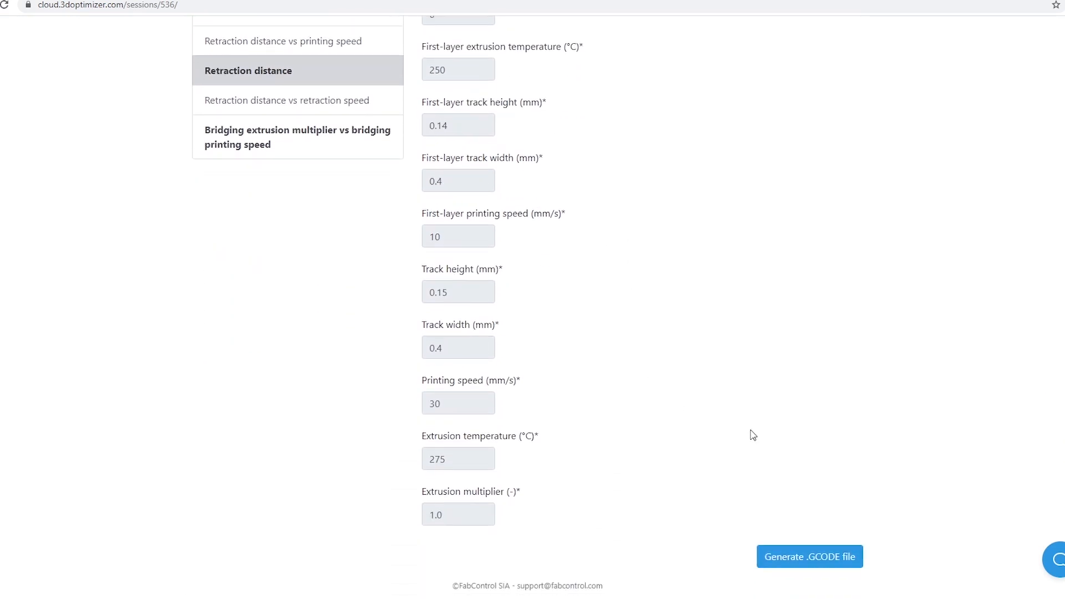
click(797, 563)
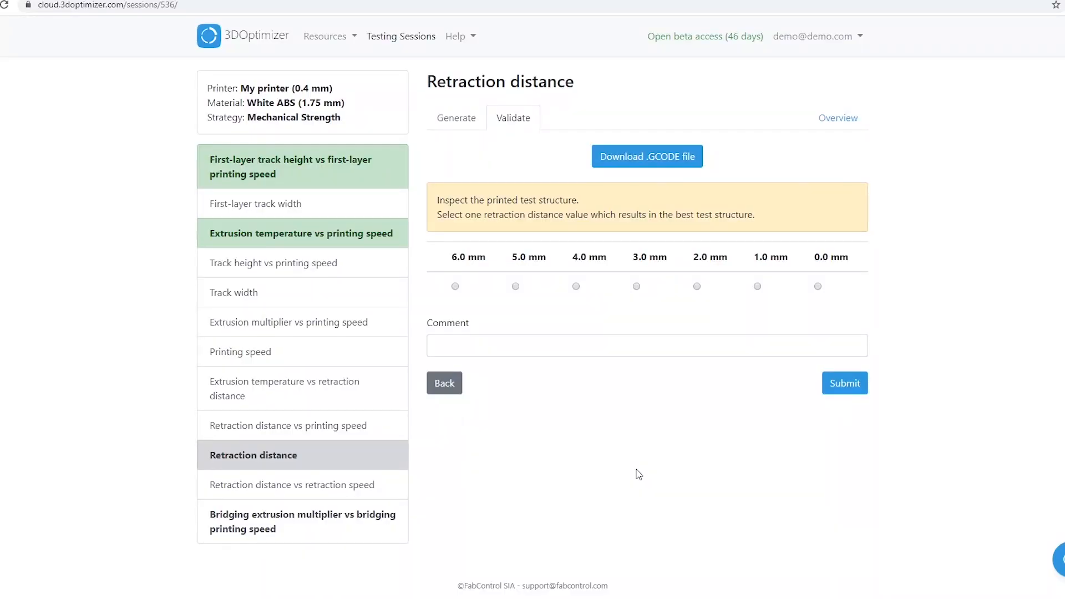
click(637, 287)
click(842, 391)
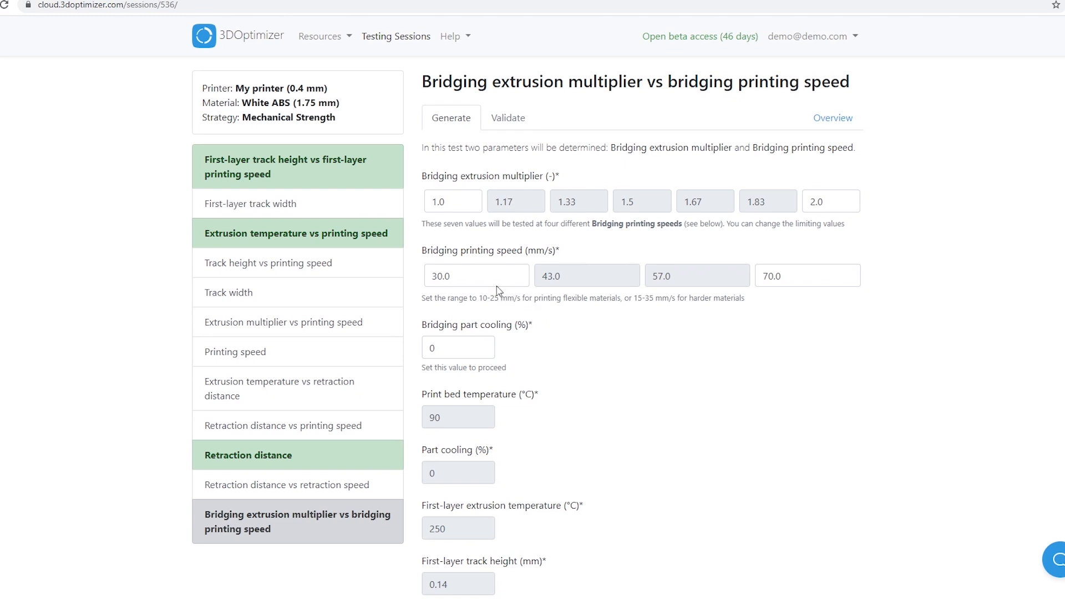
Set the bridging printing speed range of the bridging test to 15–35 mm/s
drag(500, 278, 418, 277)
text(15)
double_click(770, 278)
text(35)
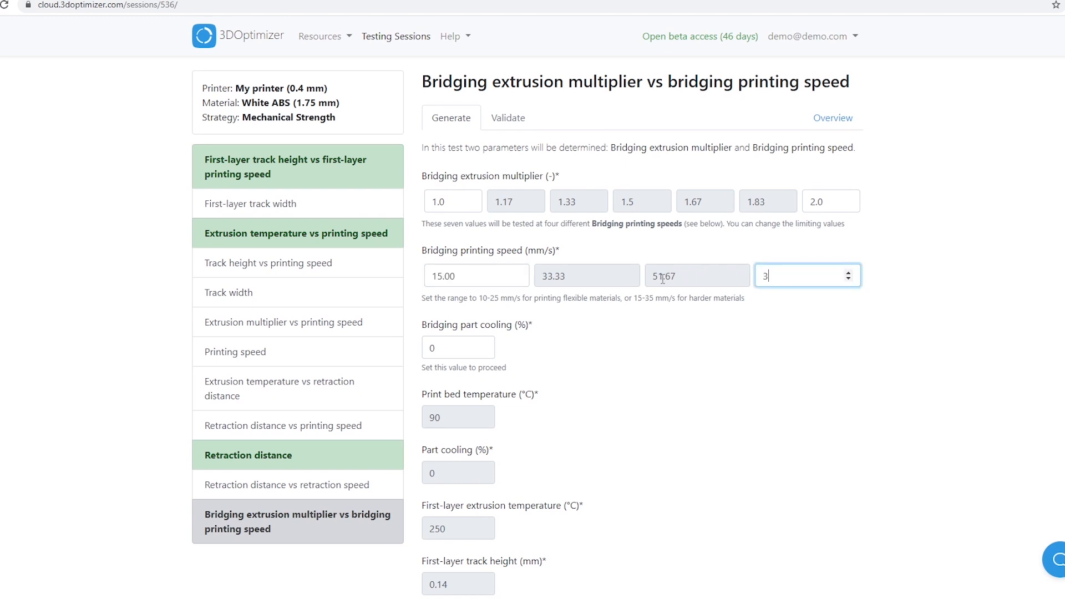
click(661, 328)
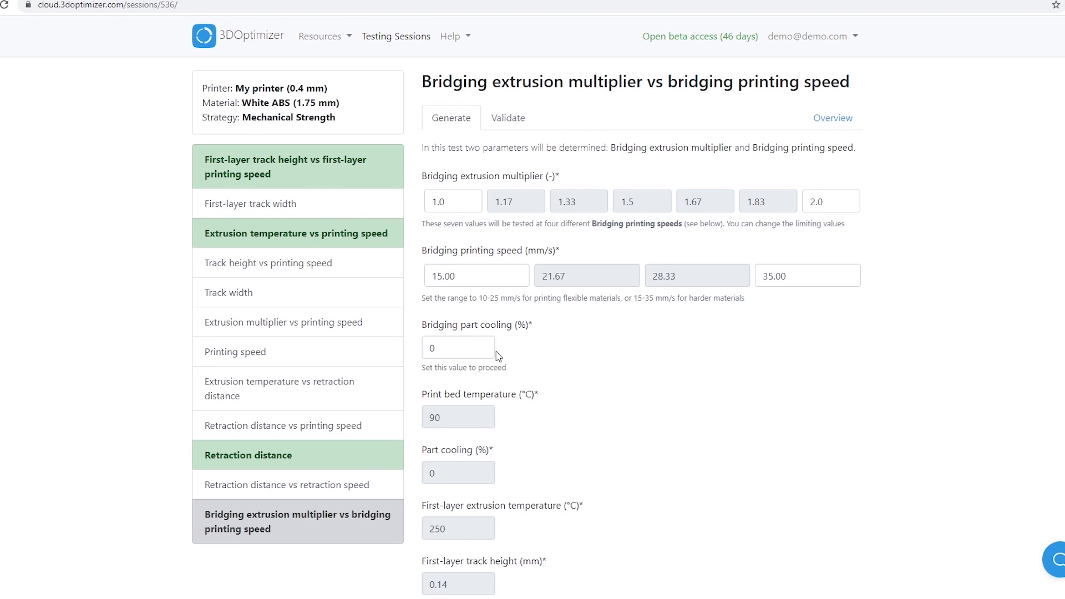
Set the bridging part cooling to 50% and generate the bridging test's GCODE file
double_click(458, 348)
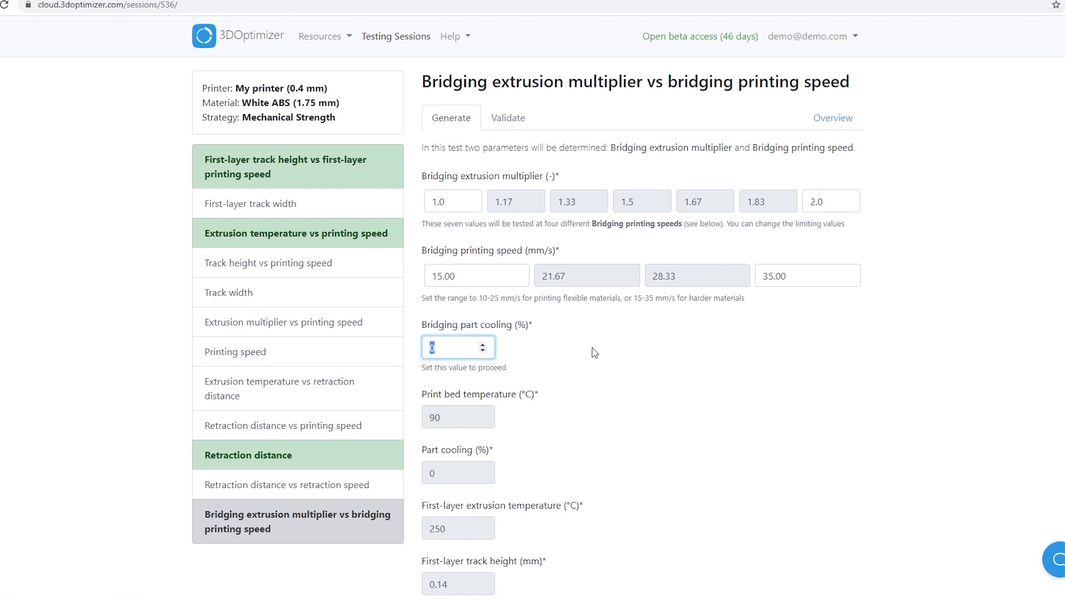
text(50)
click(587, 352)
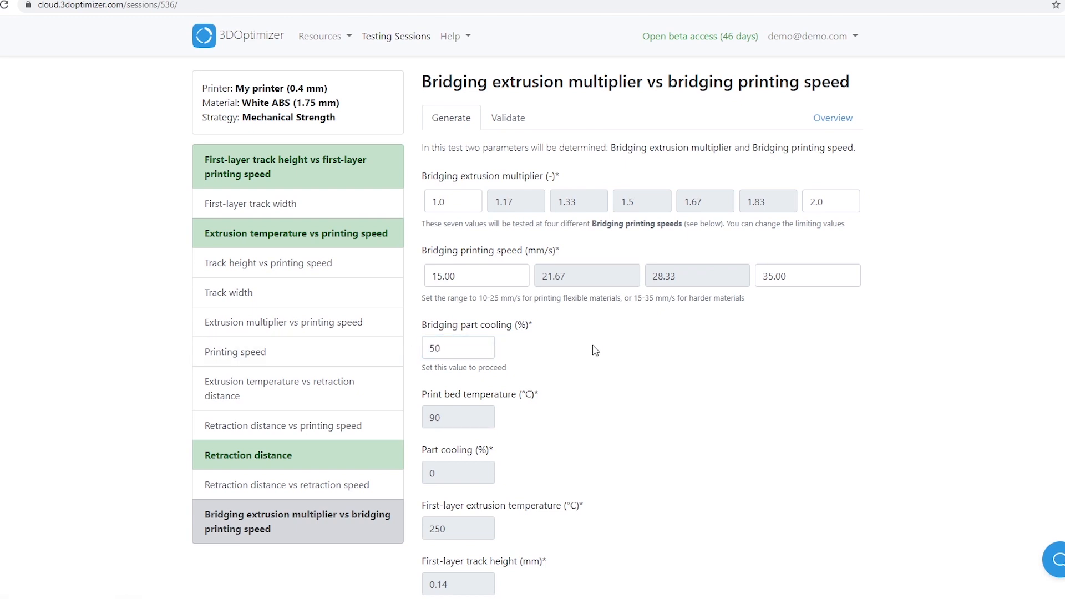
scroll(611, 411, down, 10)
click(805, 556)
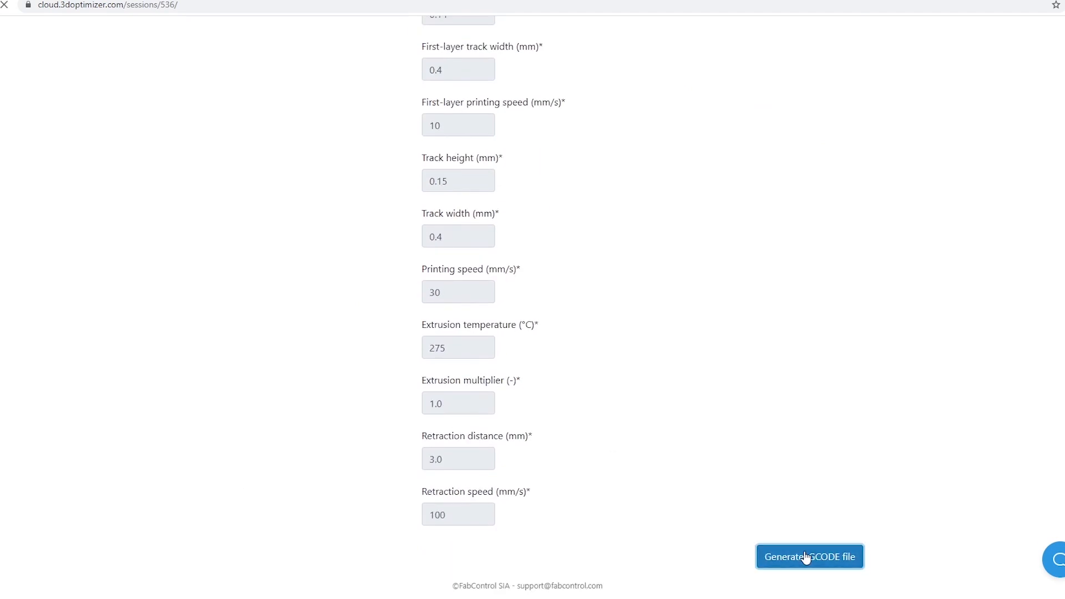